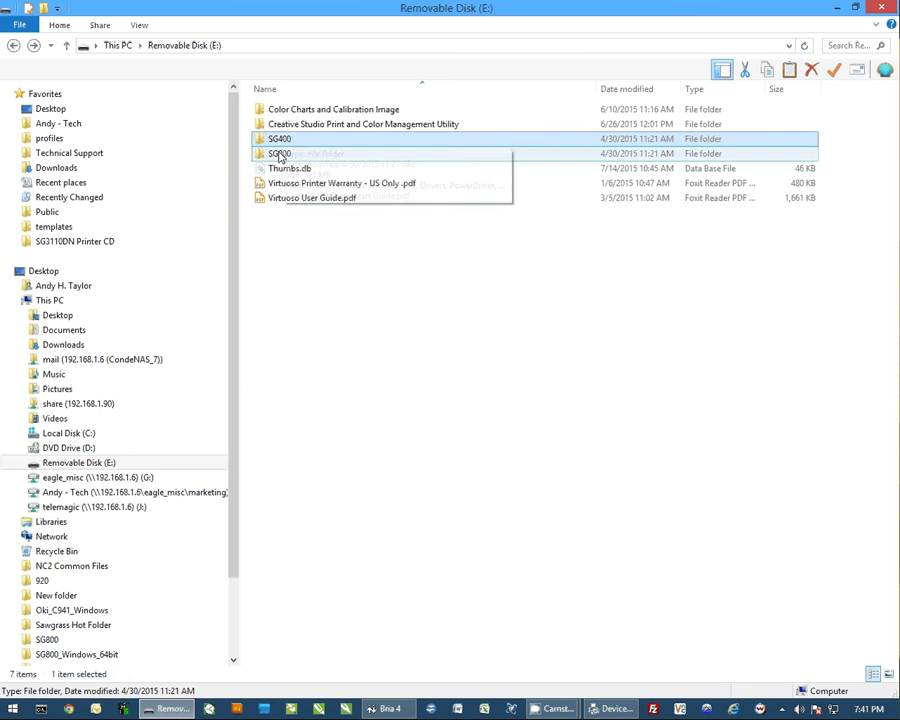
Open the SG400 folder, then PC Drivers, to list the SG400_Windows_32bit.exe and SG400_Windows_64bit.exe installers.
double_click(278, 143)
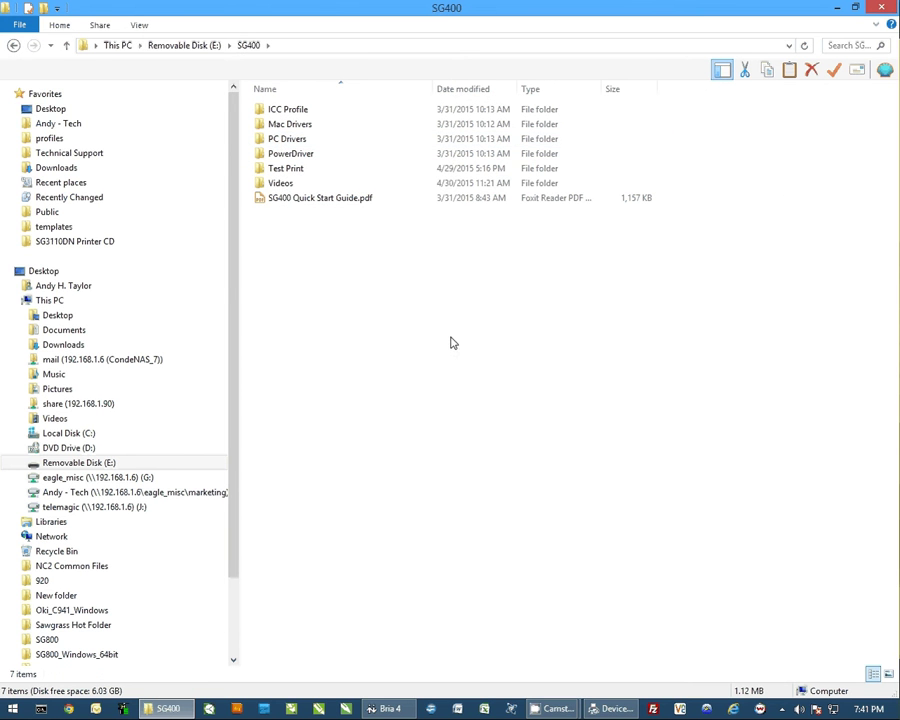
double_click(296, 141)
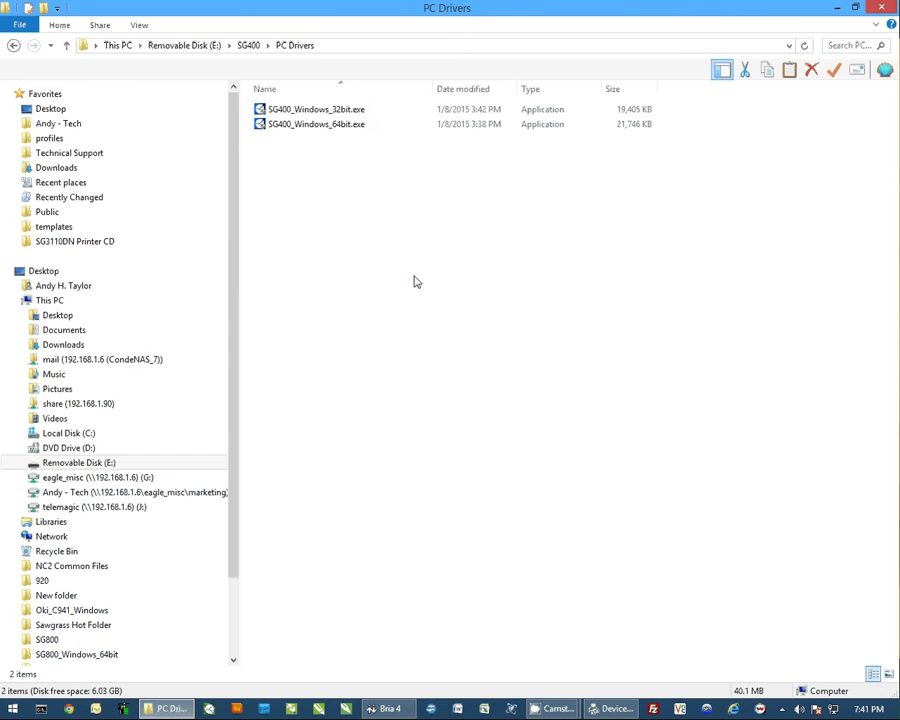
left_click(345, 121)
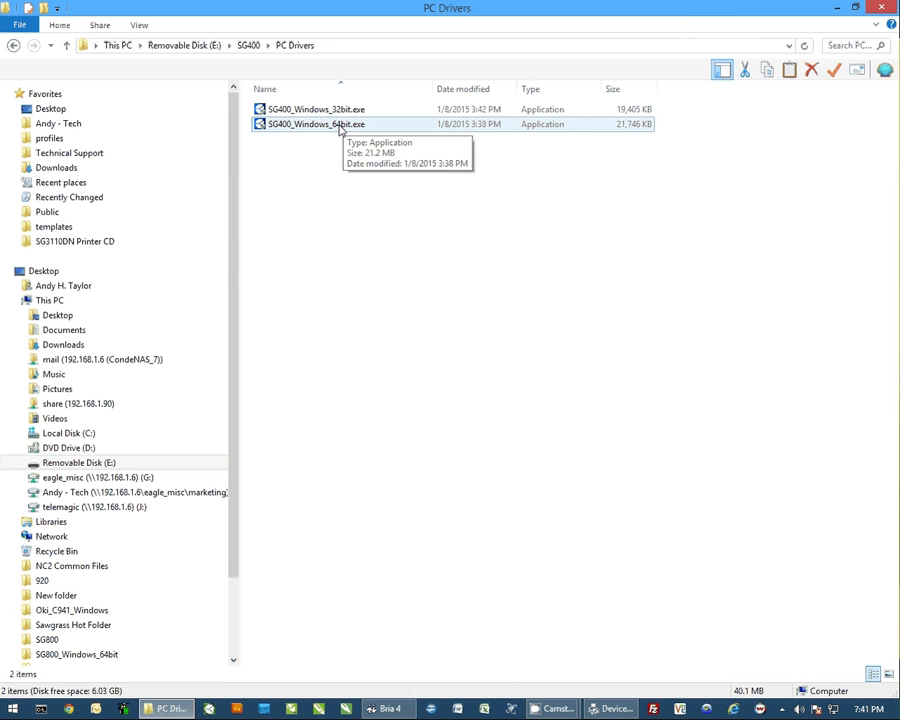
left_click(388, 138)
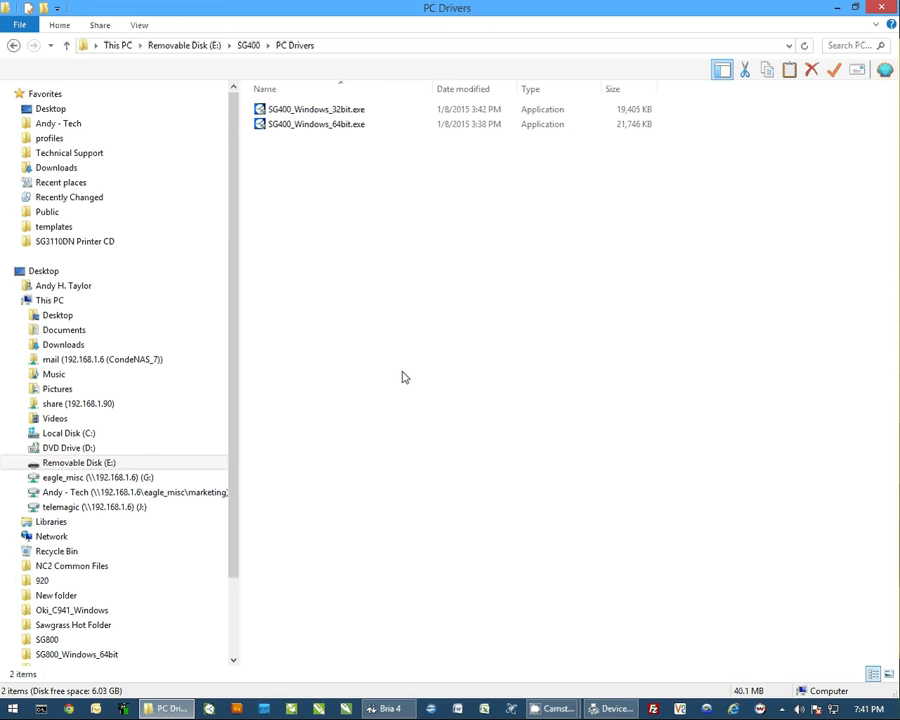
left_click(12, 708)
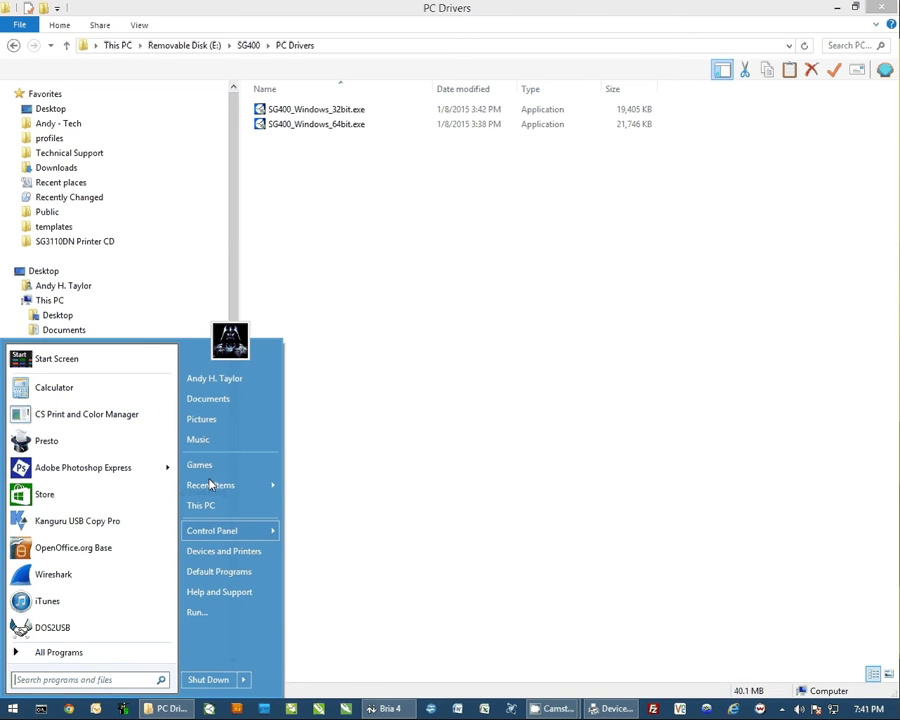
left_click(200, 530)
right_click(212, 509)
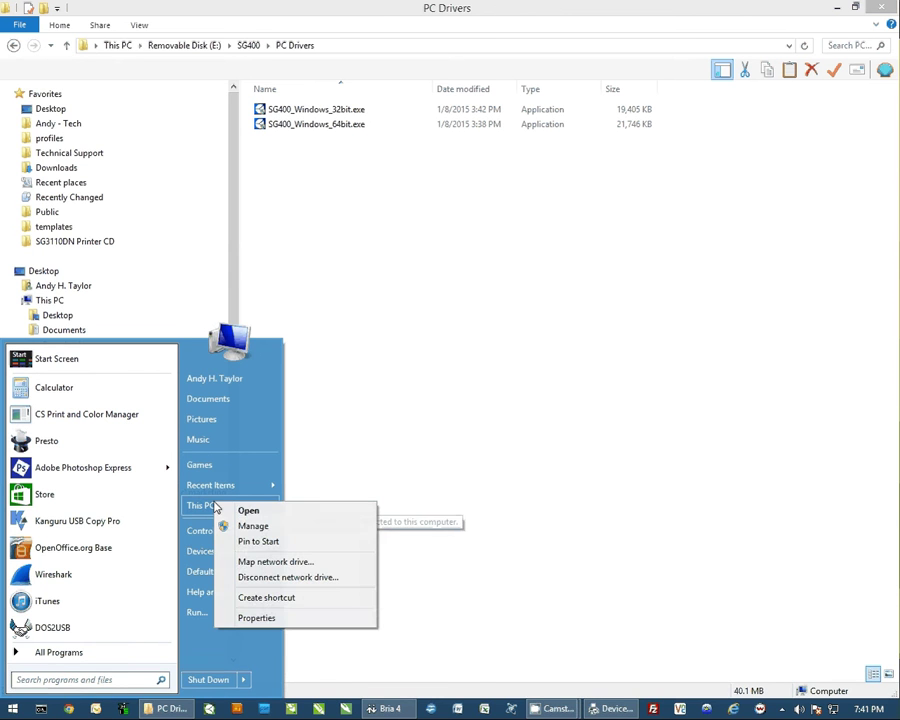
left_click(274, 617)
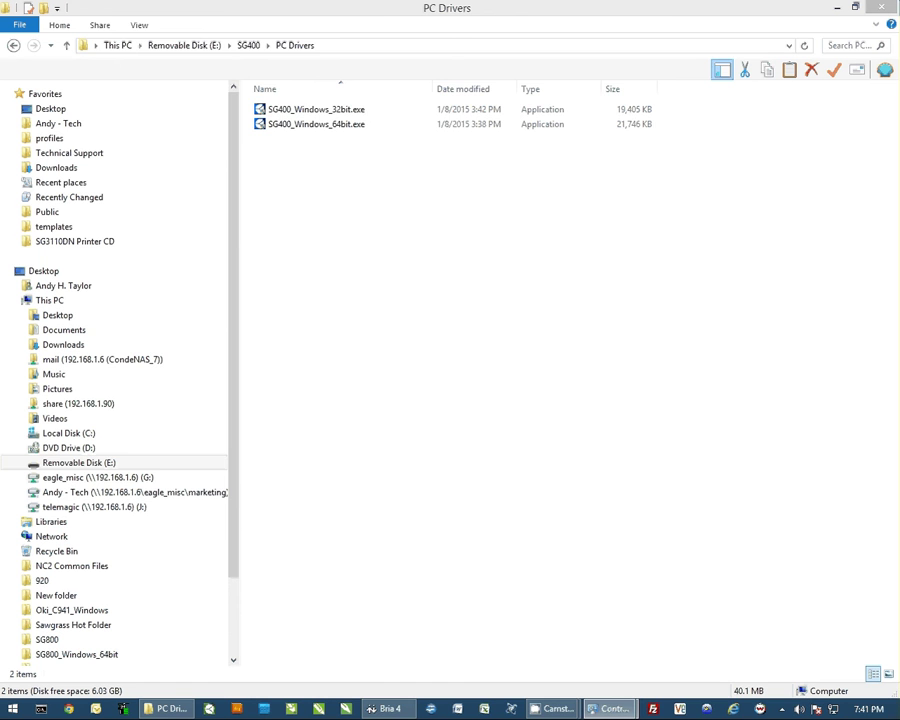
left_click_drag(800, 102, 392, 92)
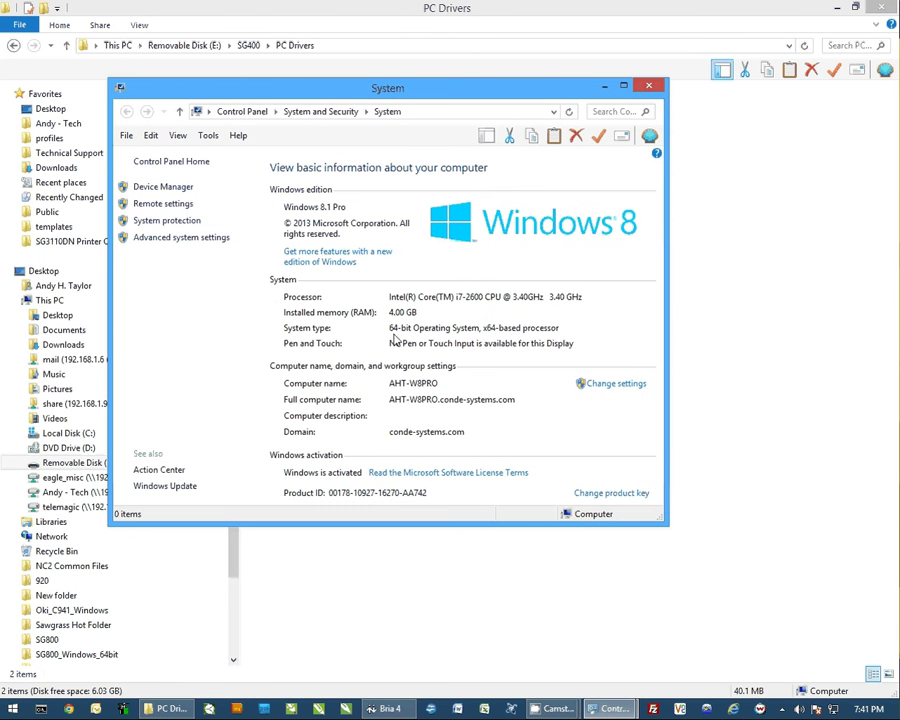
left_click(647, 87)
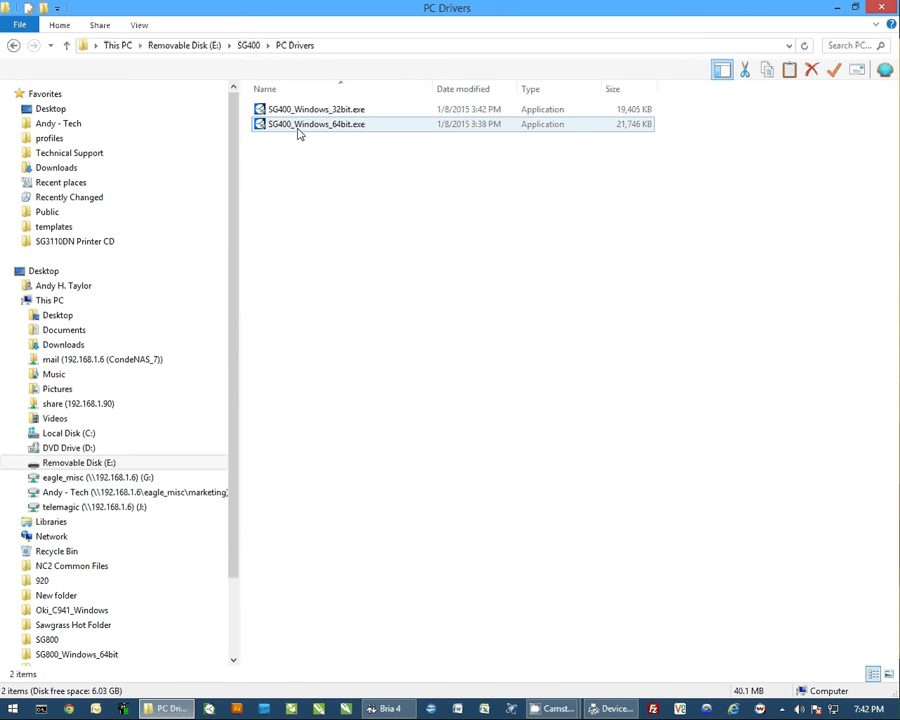
Launch SG400_Windows_64bit.exe, replace all existing extracted files, and minimize the PC Drivers window.
left_click(313, 125)
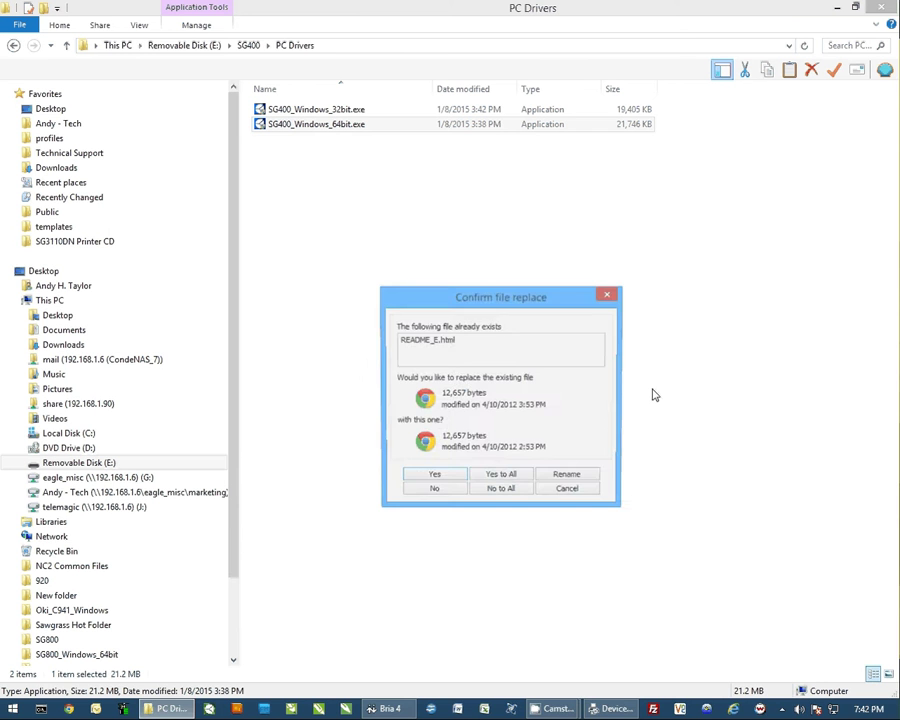
left_click(494, 480)
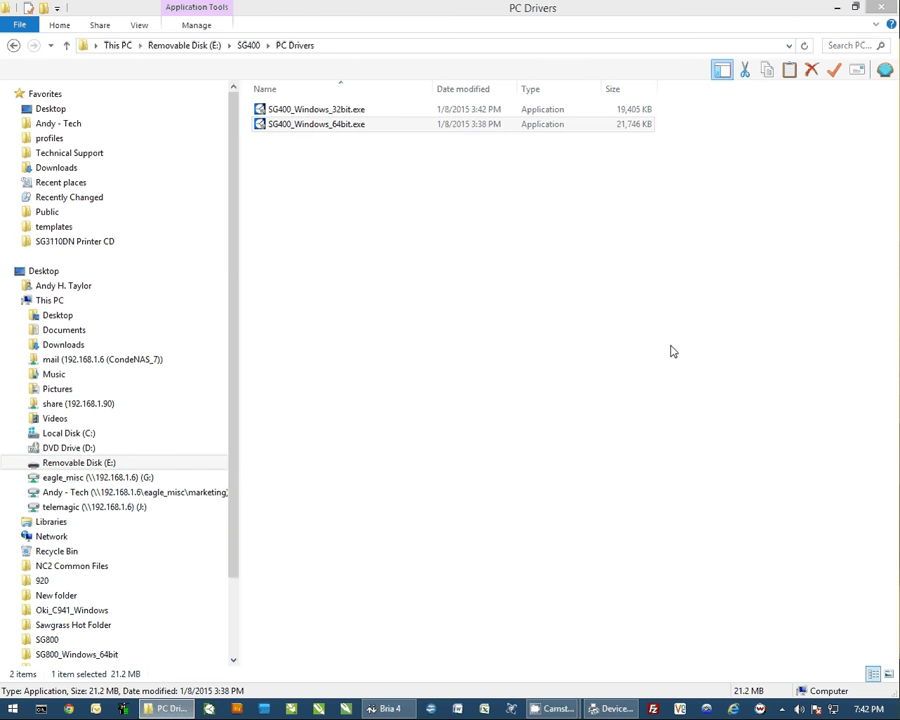
left_click(838, 8)
left_click(838, 8)
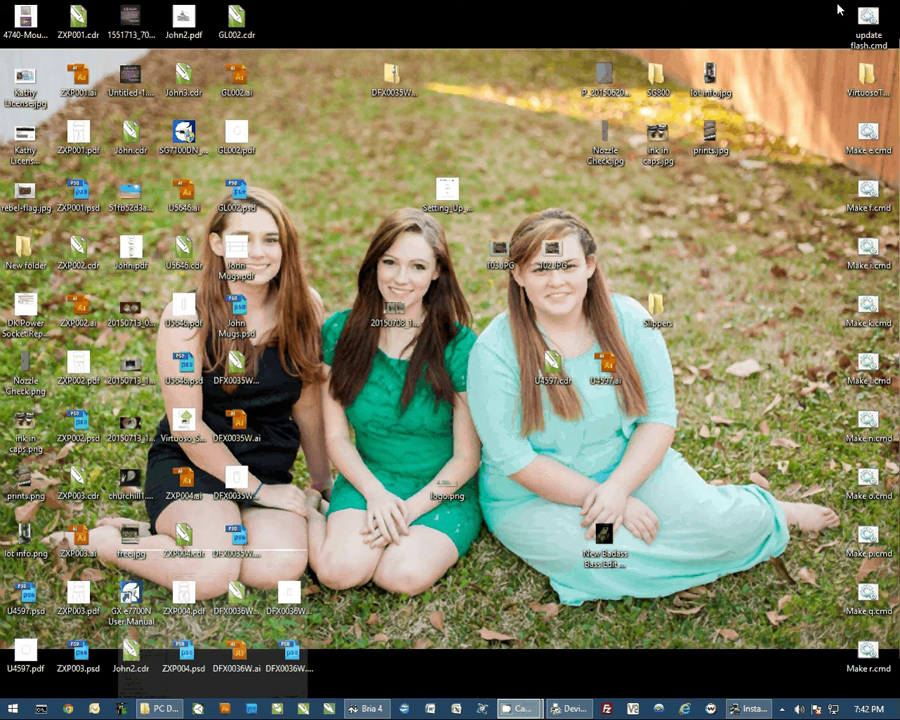
Accept the licence, choose Add a new printer with a USB cable connection, and pass the cable check.
left_click(292, 424)
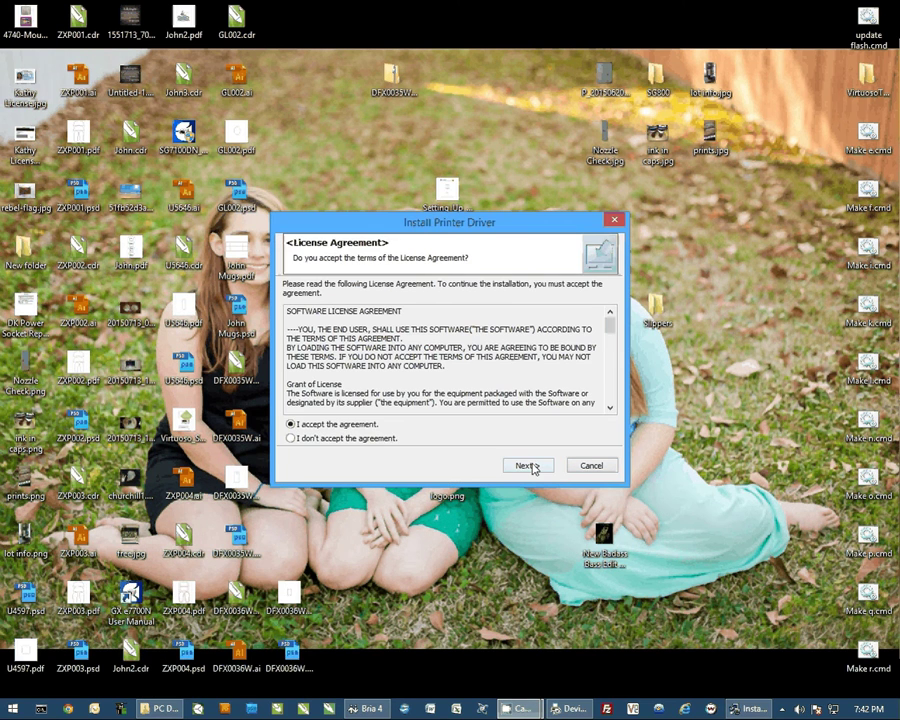
left_click(531, 467)
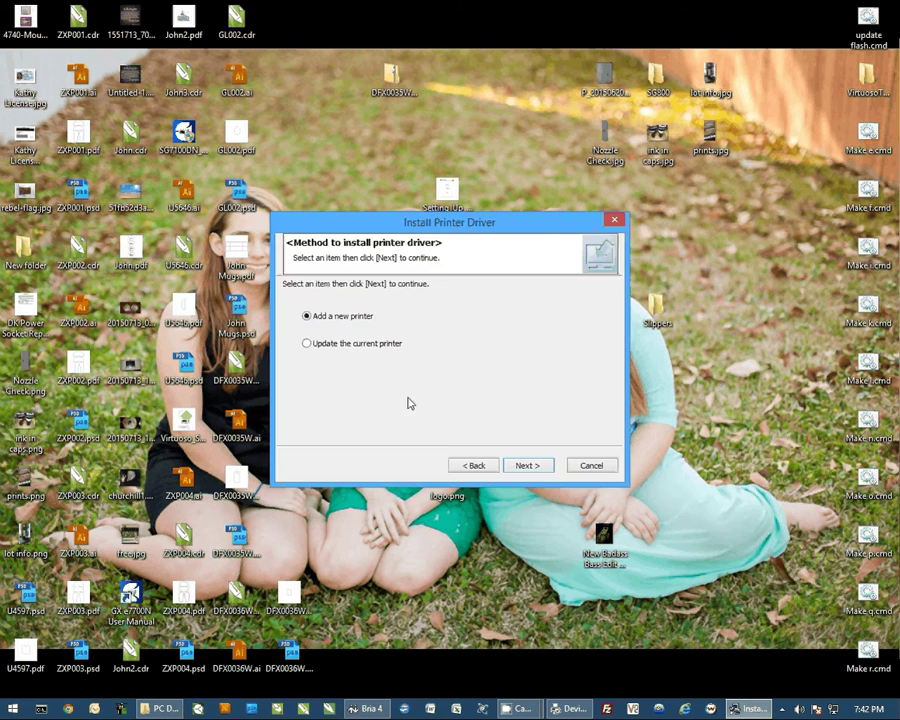
left_click(529, 466)
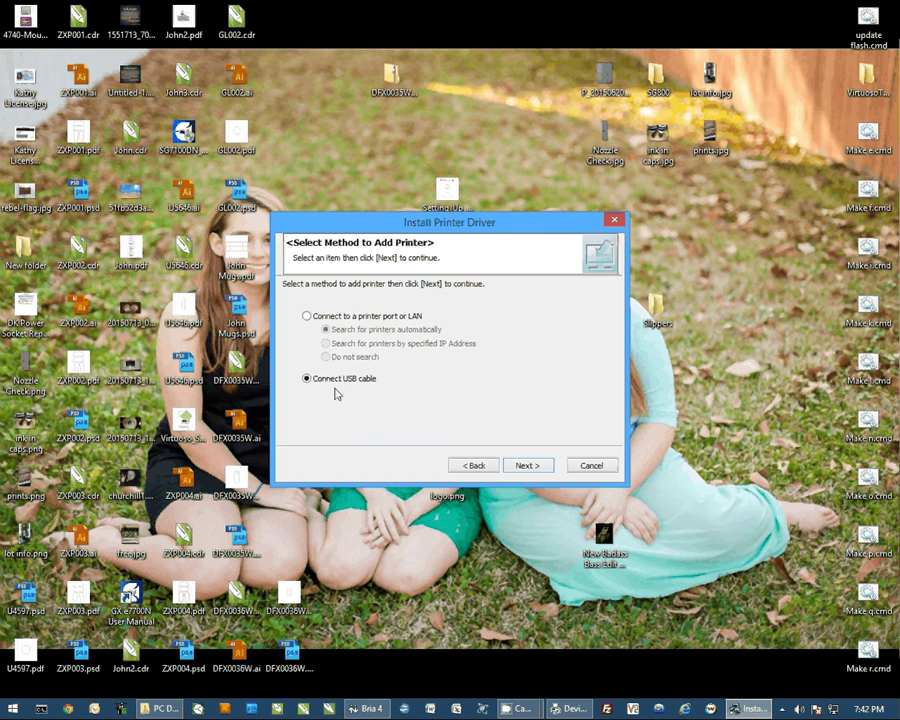
left_click(526, 467)
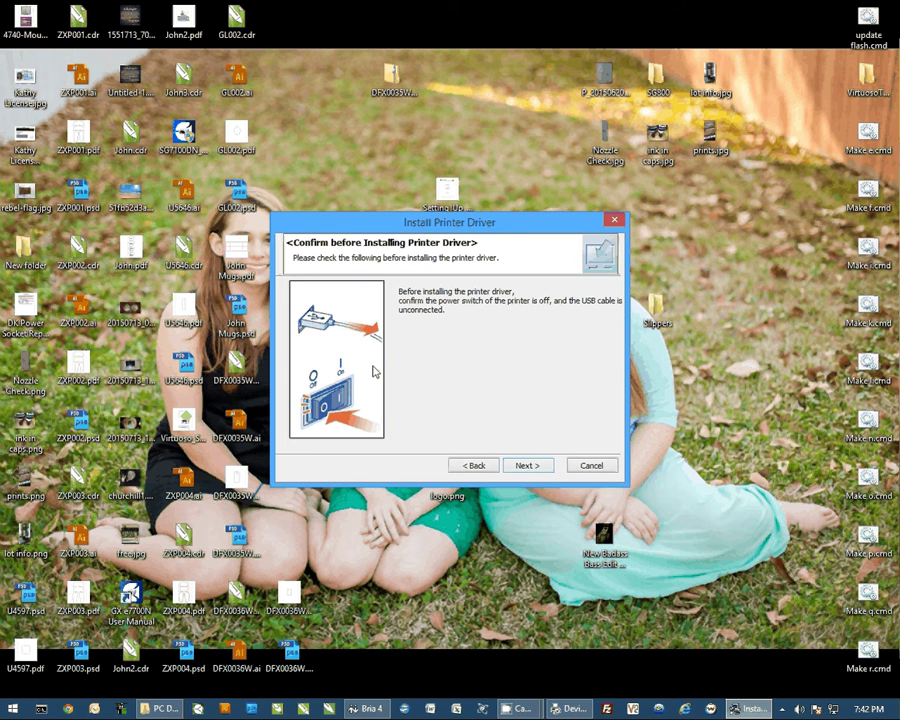
left_click(523, 465)
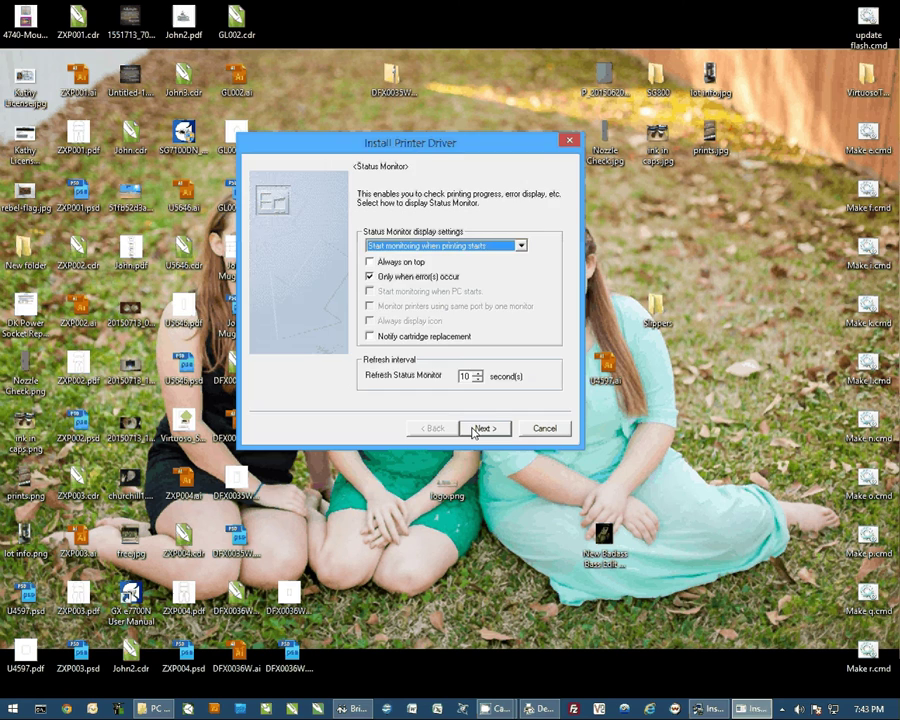
Keep default Status Monitor settings, choose Do not Set Now, and finish with No, restart later.
left_click(476, 429)
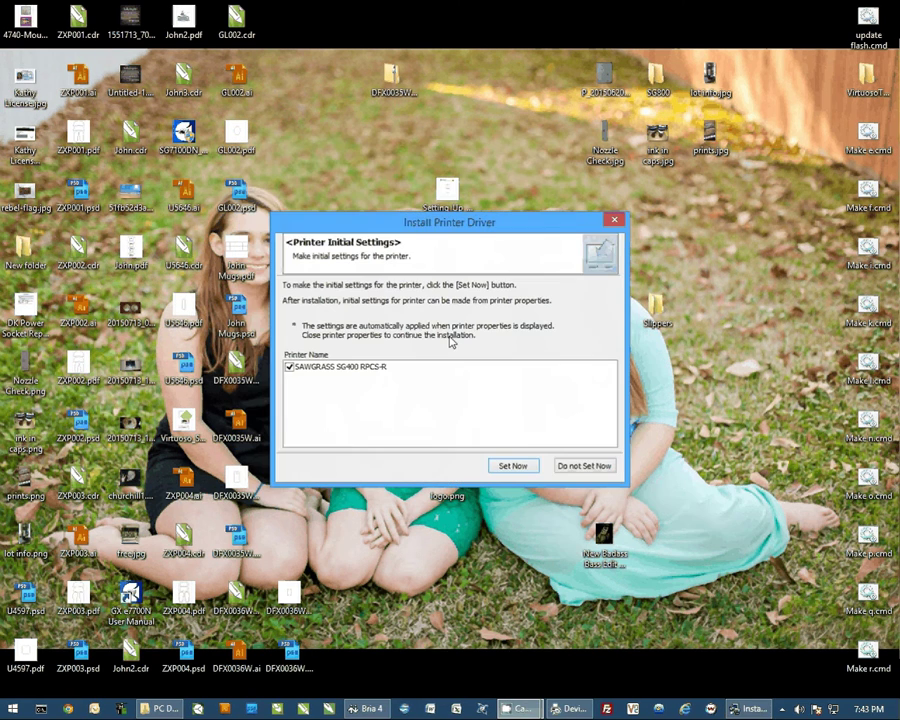
left_click(597, 467)
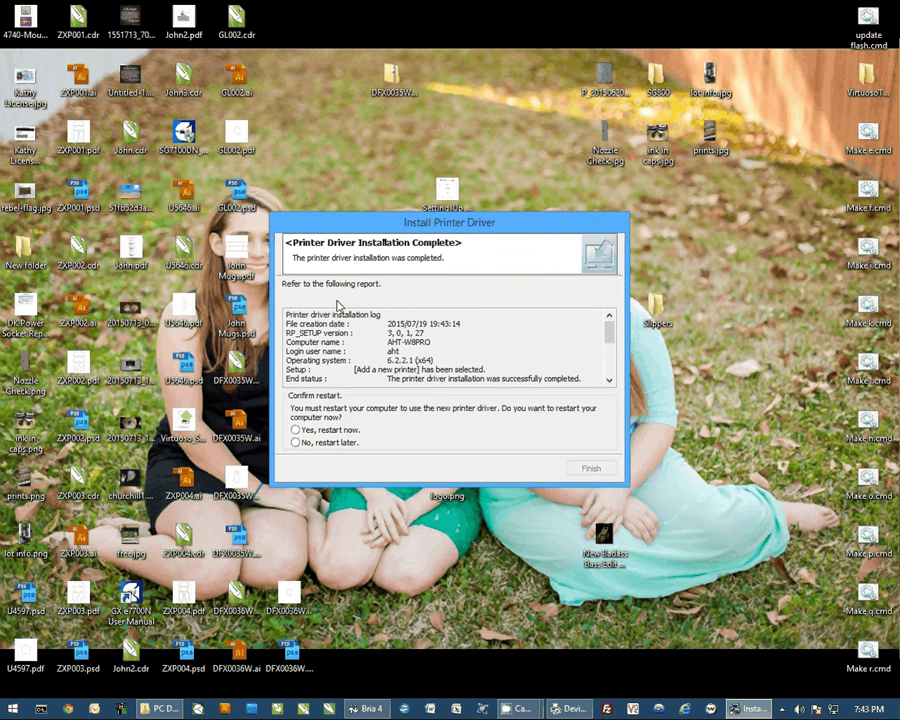
left_click(295, 443)
left_click(592, 469)
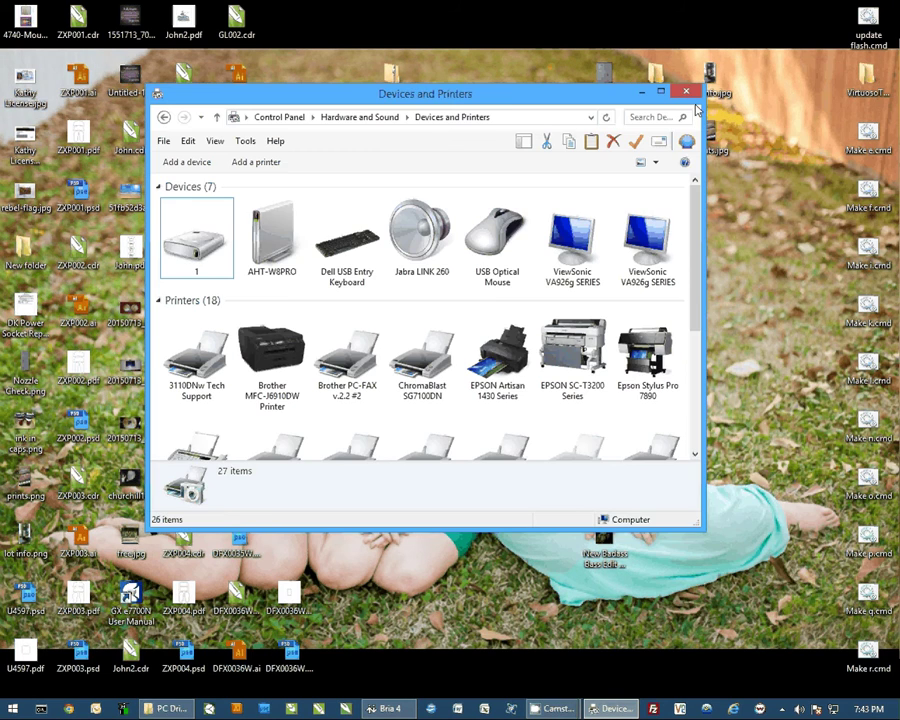
Maximize Devices and Printers, confirm SAWGRASS SG400 RPCS-R is default, and return to the PC Drivers folder.
key("super+Up")
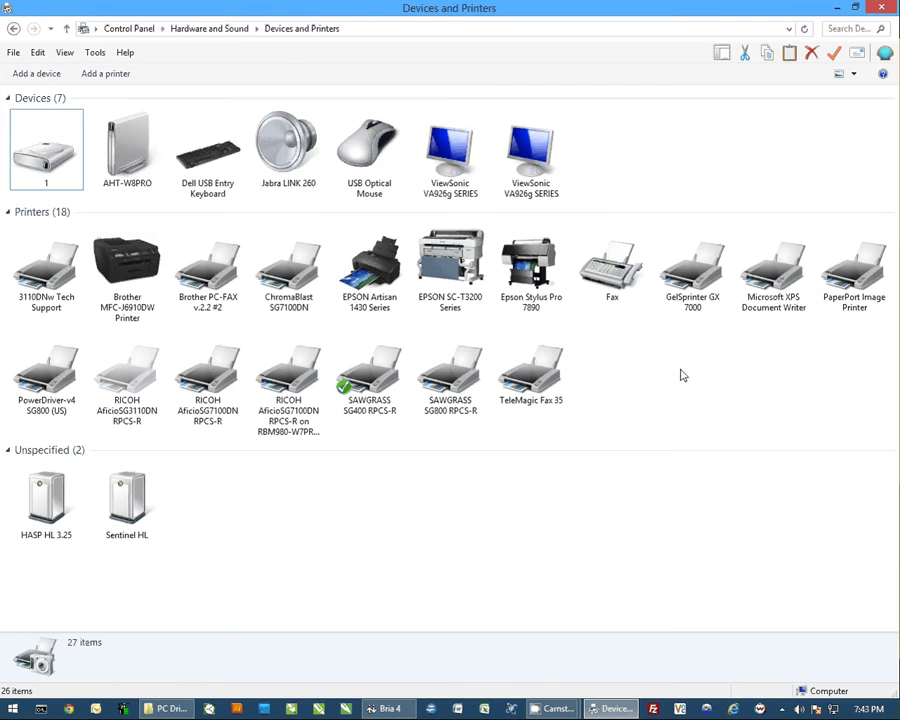
left_click(378, 385)
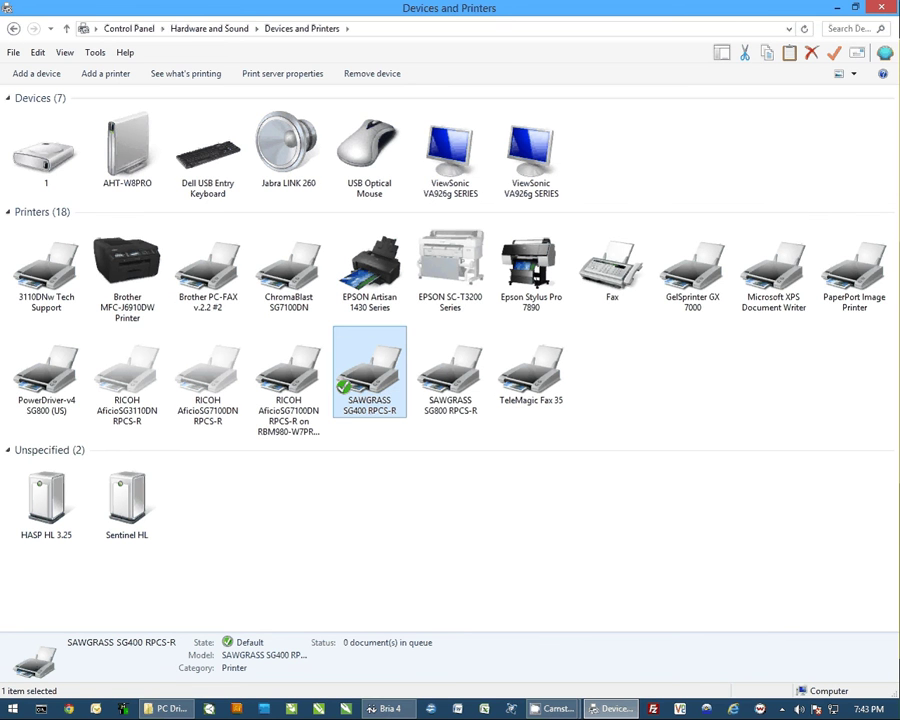
key("alt+Tab")
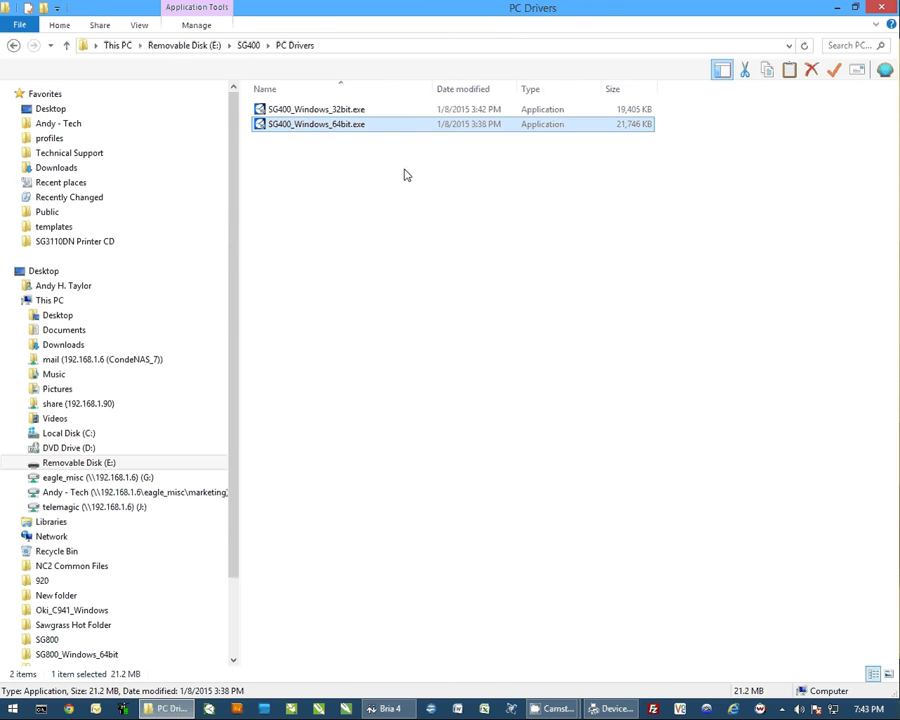
Install SG400 DyeTrans High Quality.icm from the ICC Profile folder, then minimize that window.
left_click(247, 46)
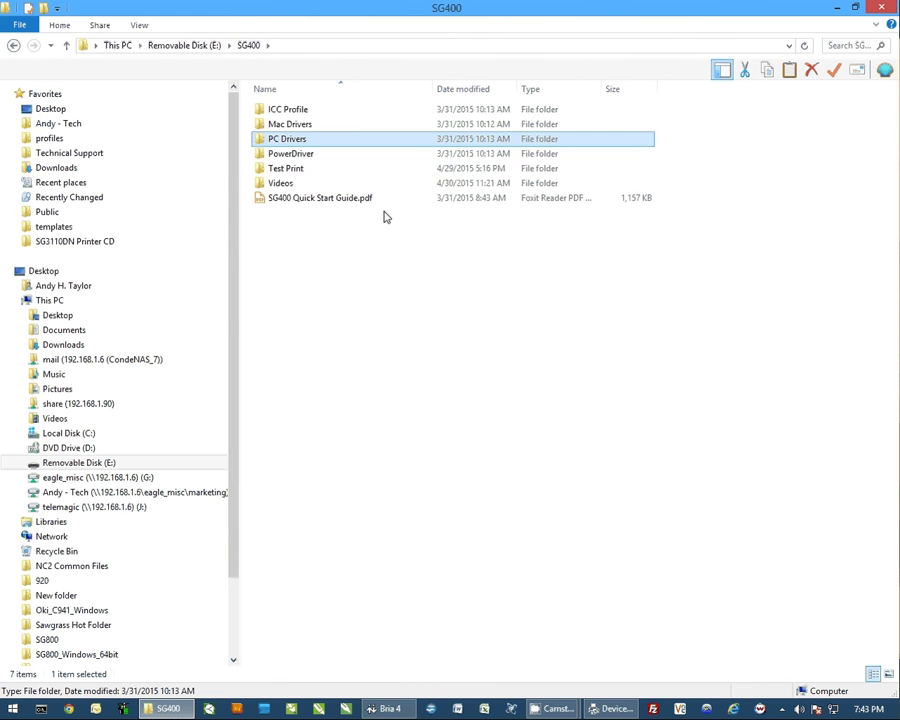
double_click(290, 110)
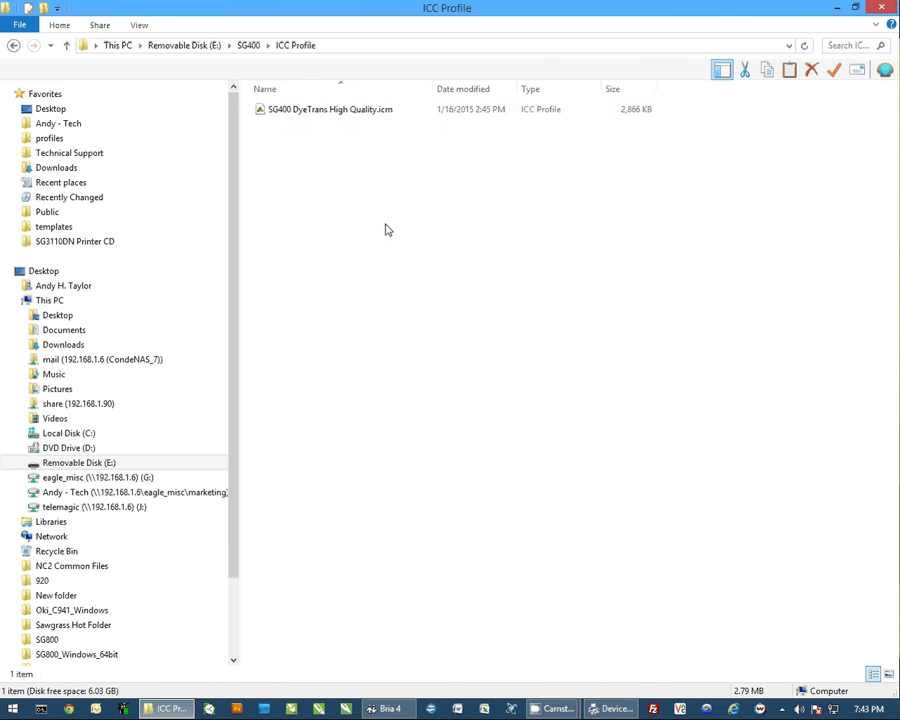
left_click(301, 114)
right_click(301, 116)
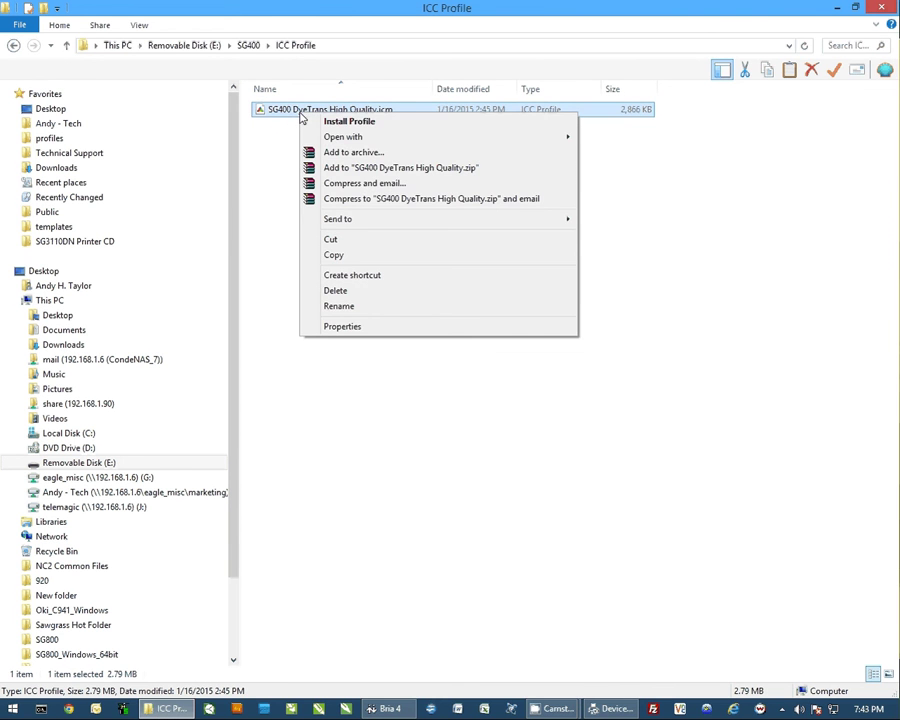
left_click(360, 124)
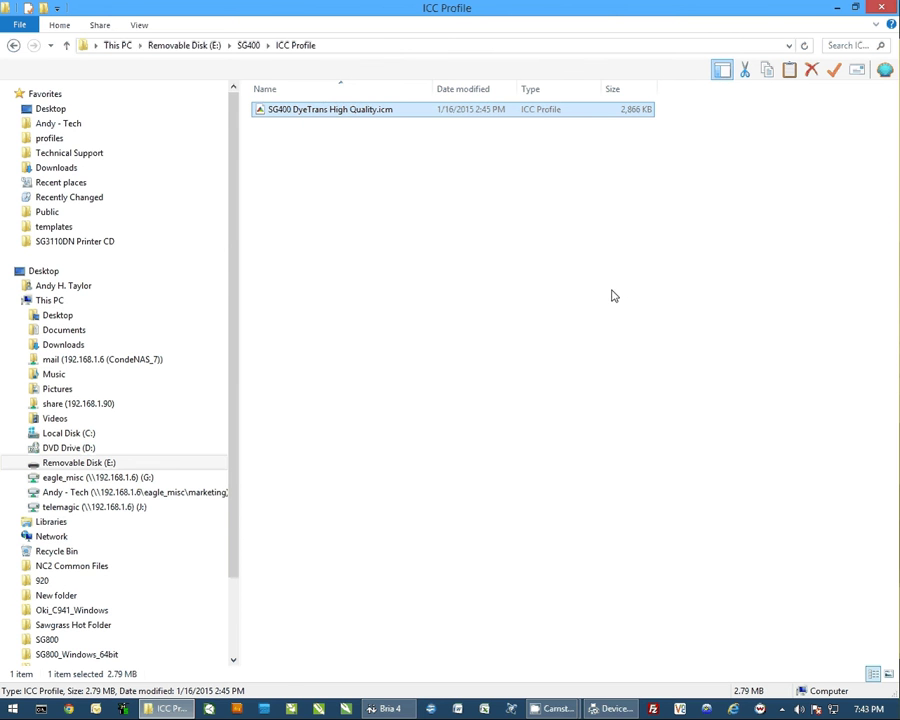
left_click(835, 8)
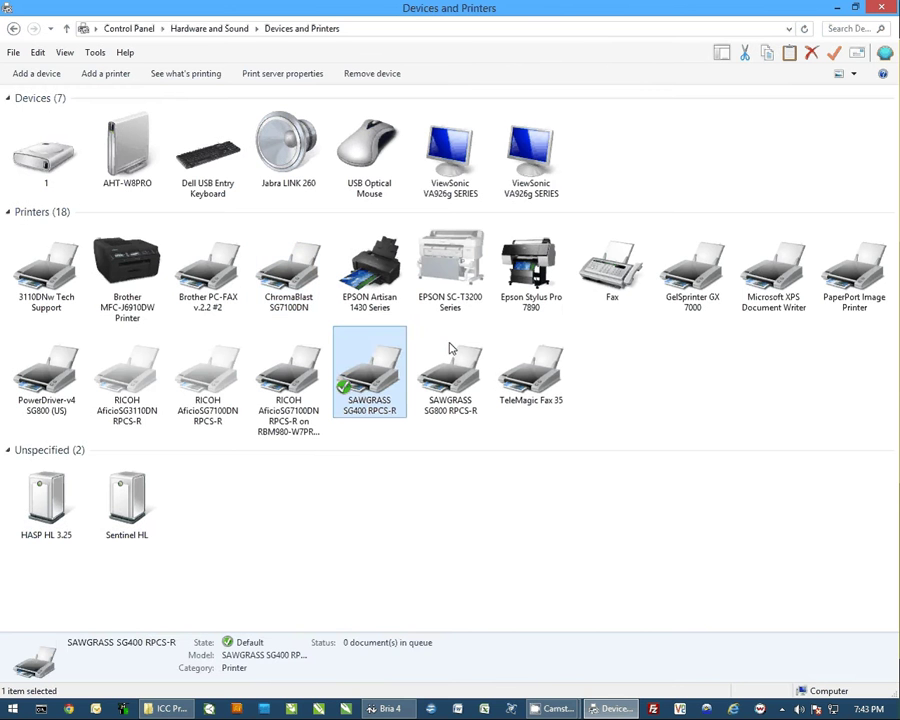
In the SAWGRASS SG400 RPCS-R printer properties, set Advanced to 'Start printing after last page is spooled'.
left_click(643, 352)
left_click(375, 382)
right_click(375, 381)
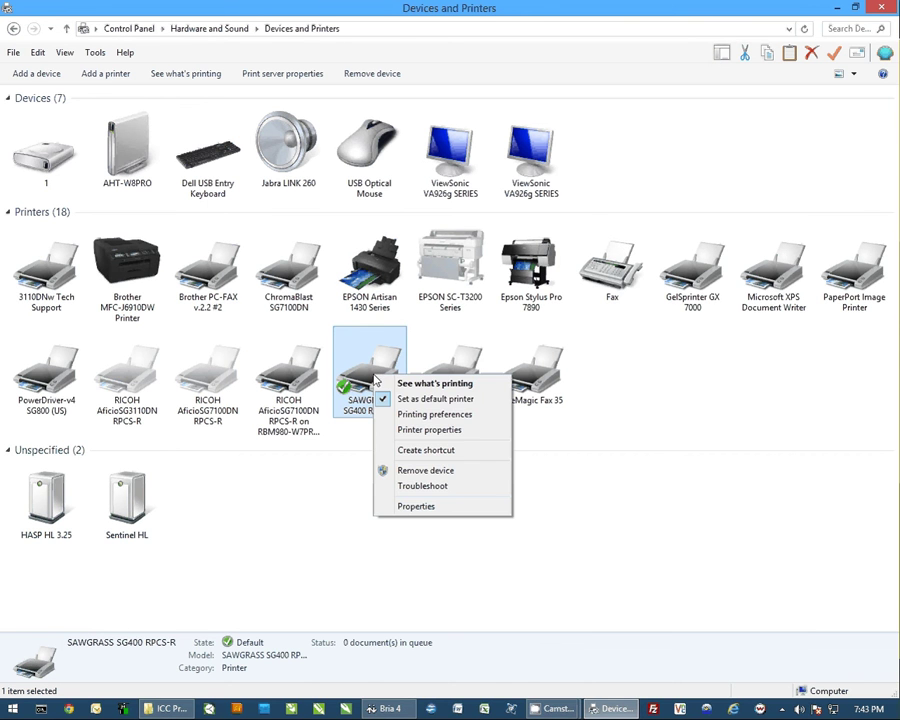
left_click(436, 432)
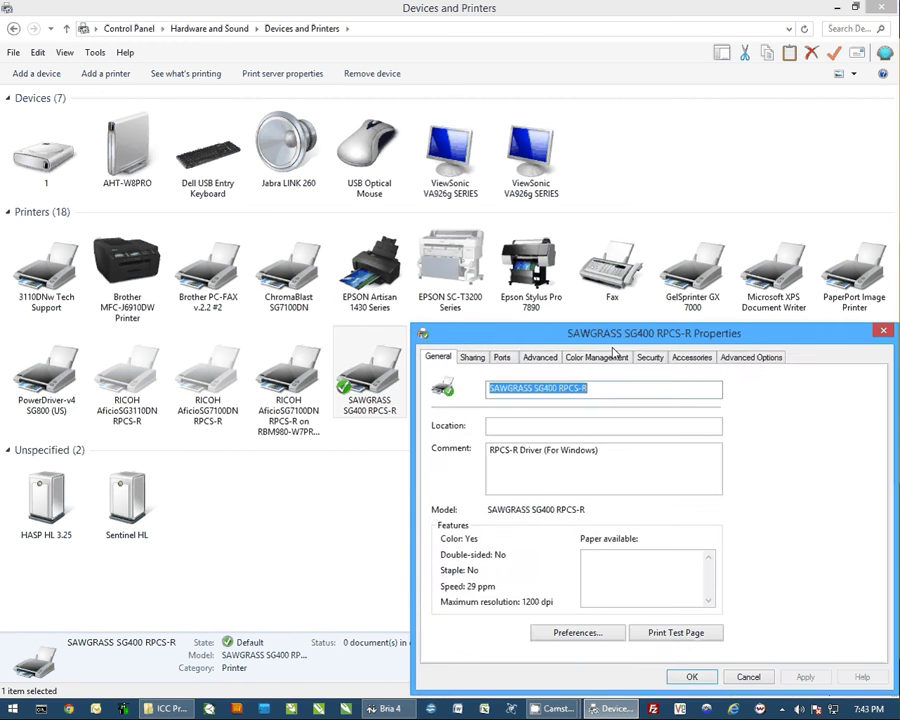
left_click_drag(589, 337, 439, 218)
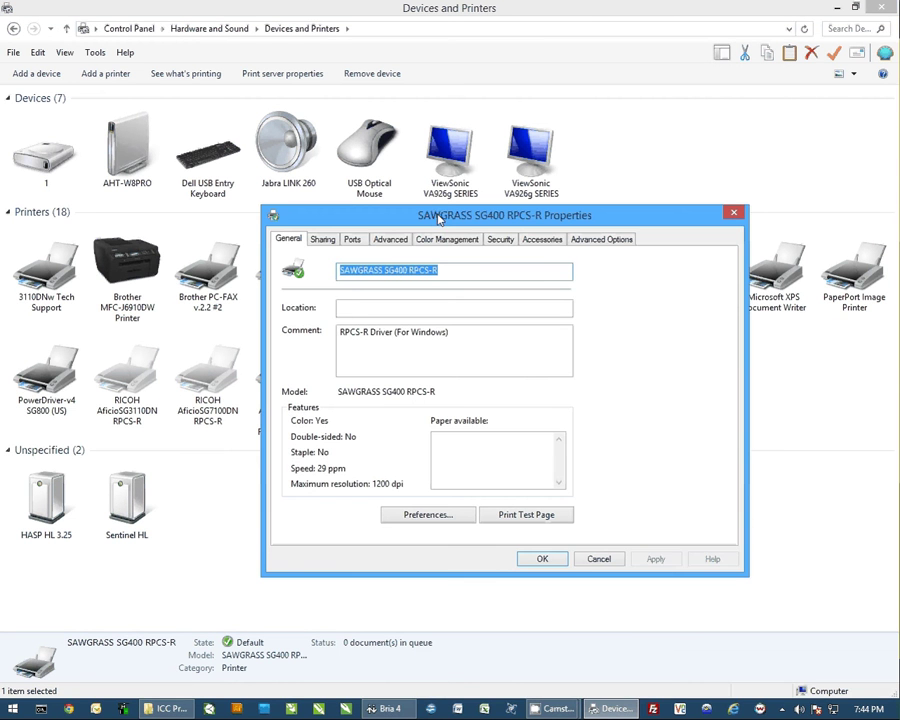
left_click(388, 242)
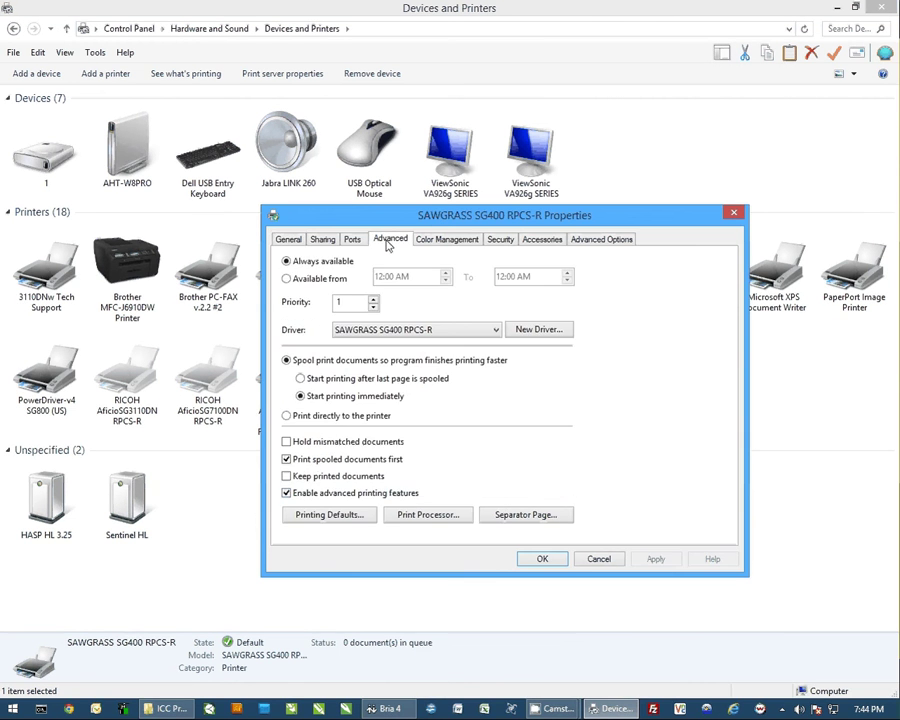
left_click(301, 379)
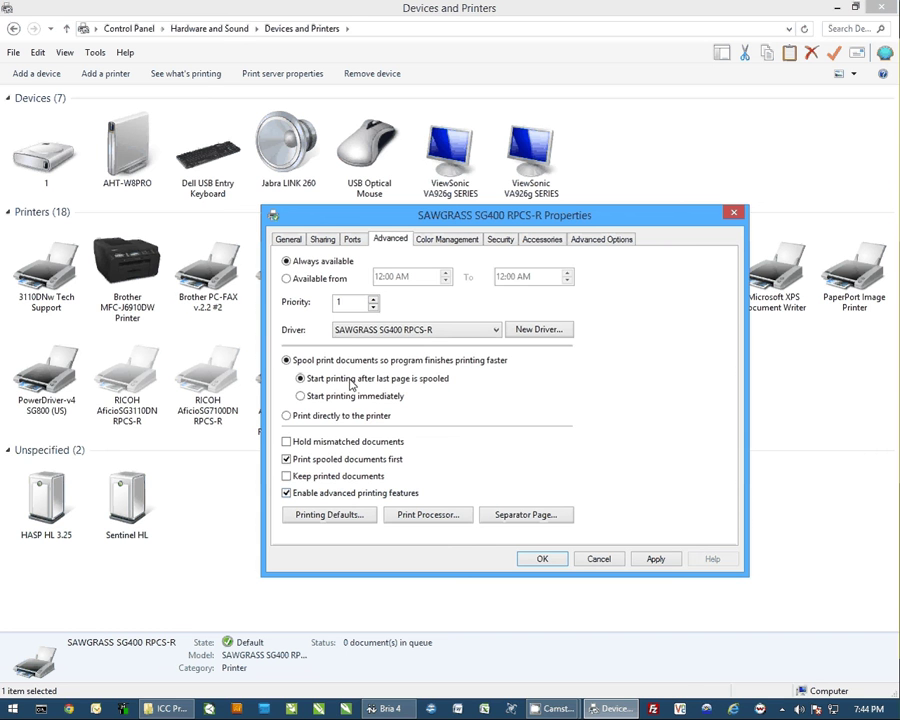
left_click(445, 240)
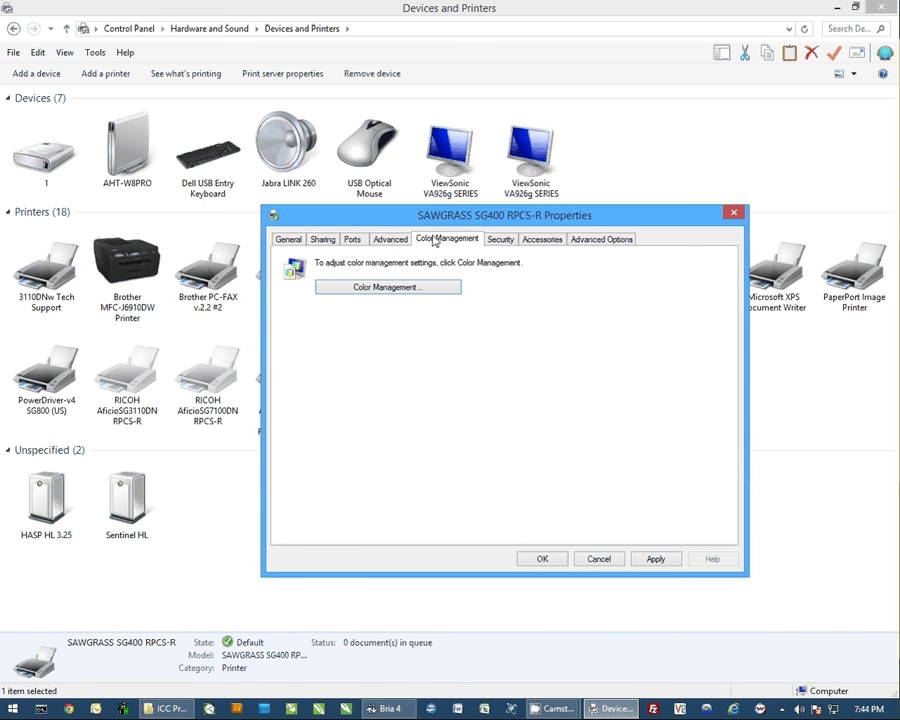
Choose Printer: SAWGRASS SG400 RPCS-R as the Color Management device, dismissing the hardware-refresh message.
left_click(367, 290)
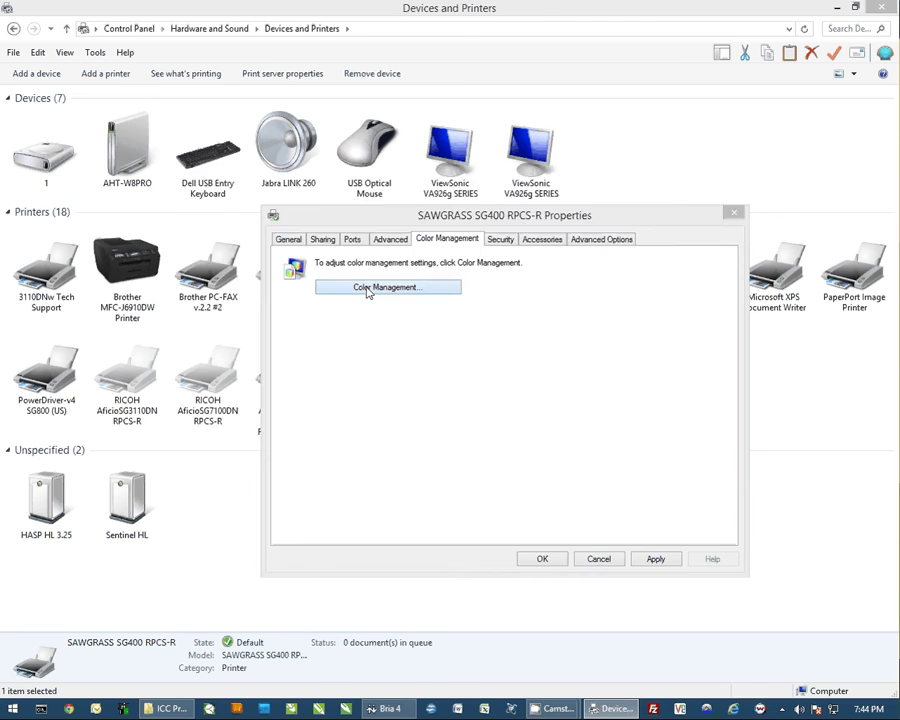
left_click_drag(410, 177, 409, 137)
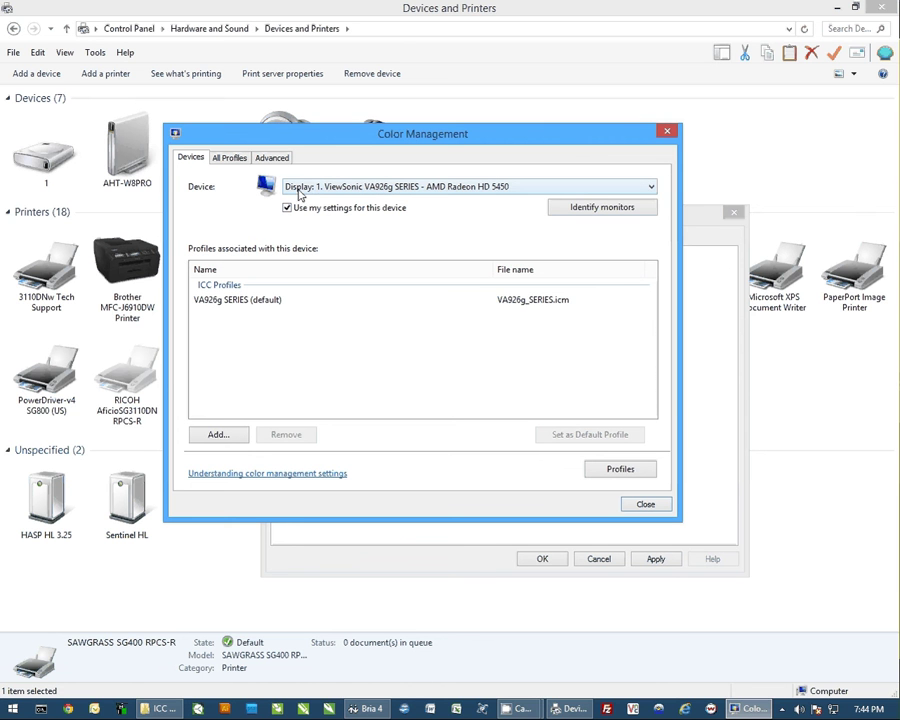
left_click(368, 190)
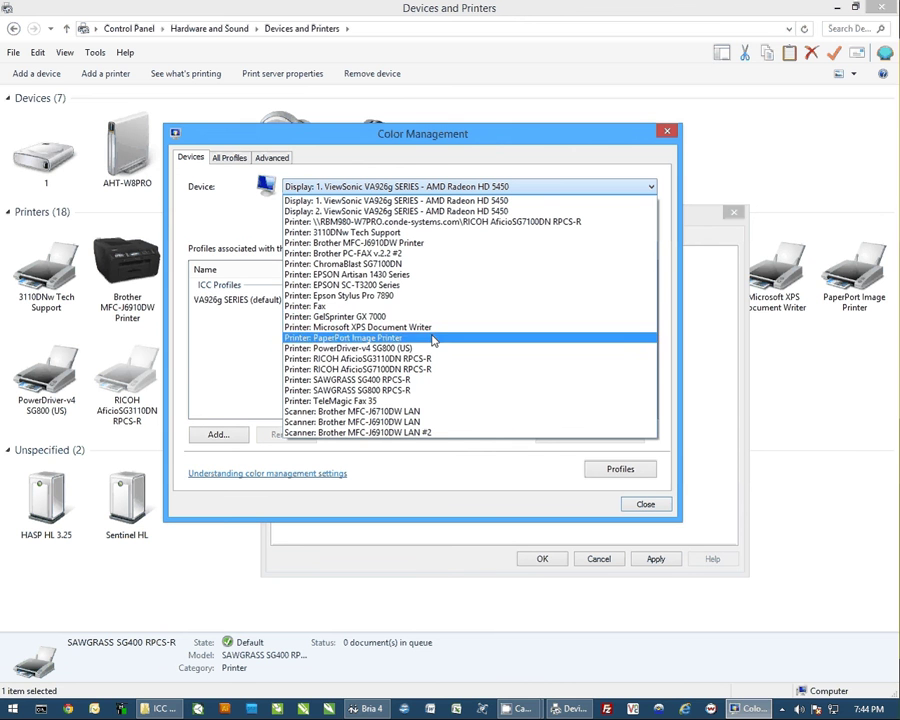
left_click(378, 381)
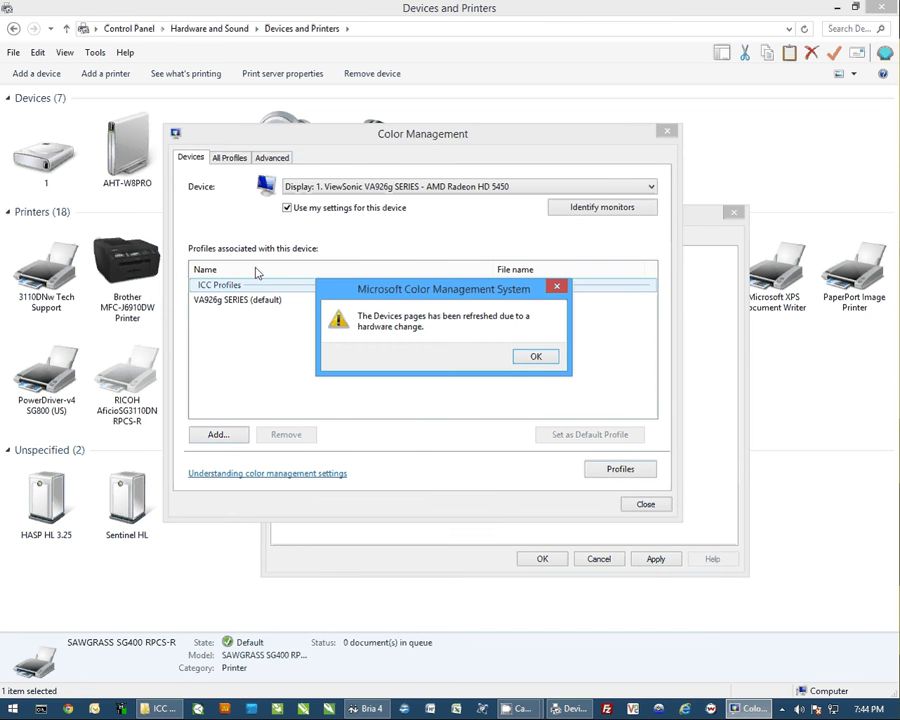
left_click(533, 355)
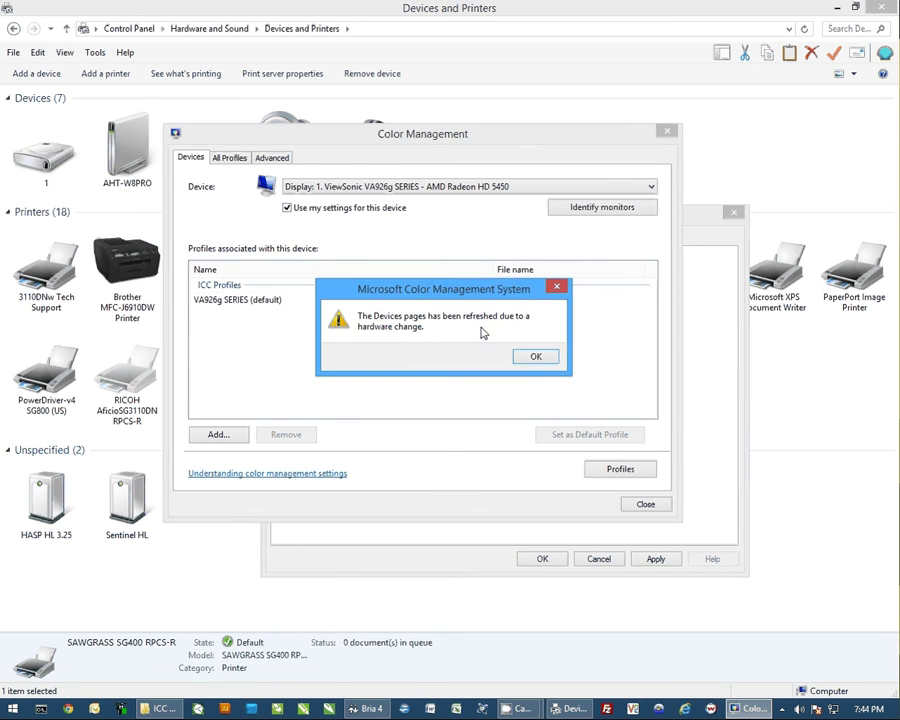
left_click(537, 357)
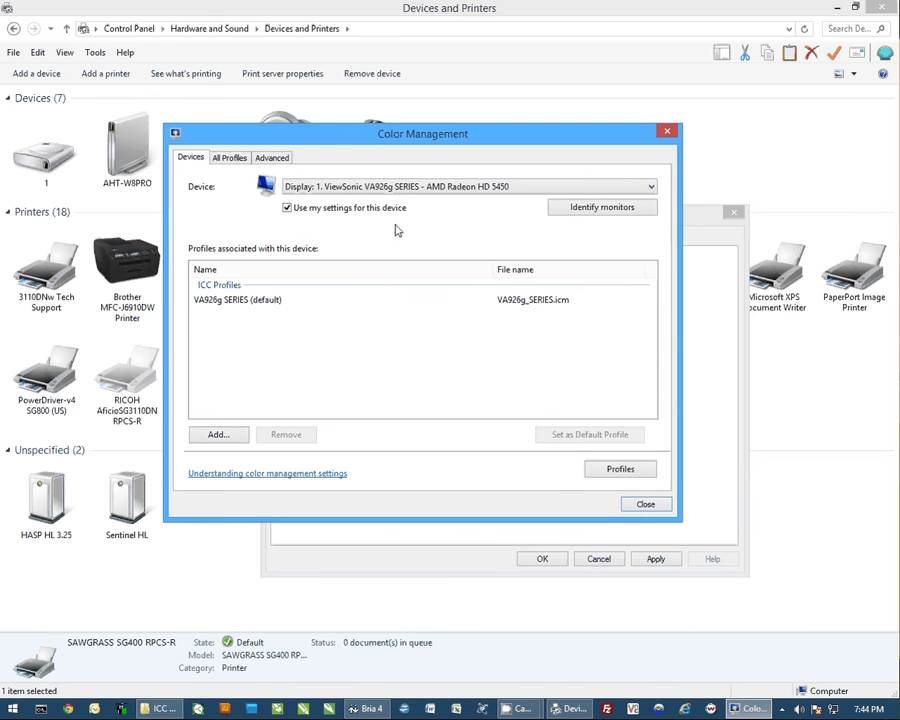
left_click(355, 190)
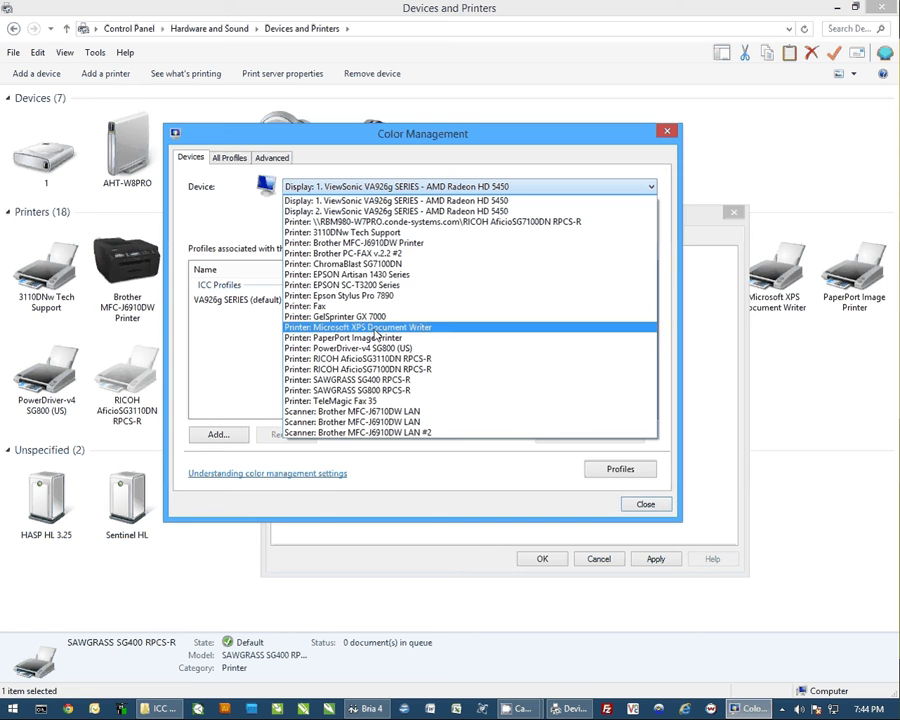
left_click(372, 381)
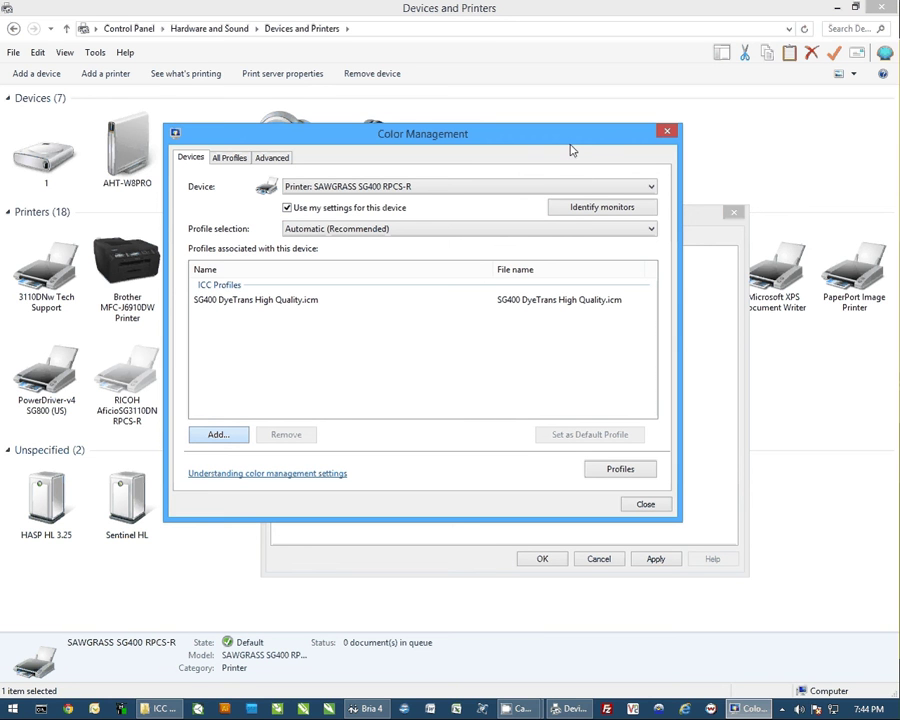
Associate the SG400 DyeTrans High Quality.icm profile with the SAWGRASS SG400 printer.
key("Return")
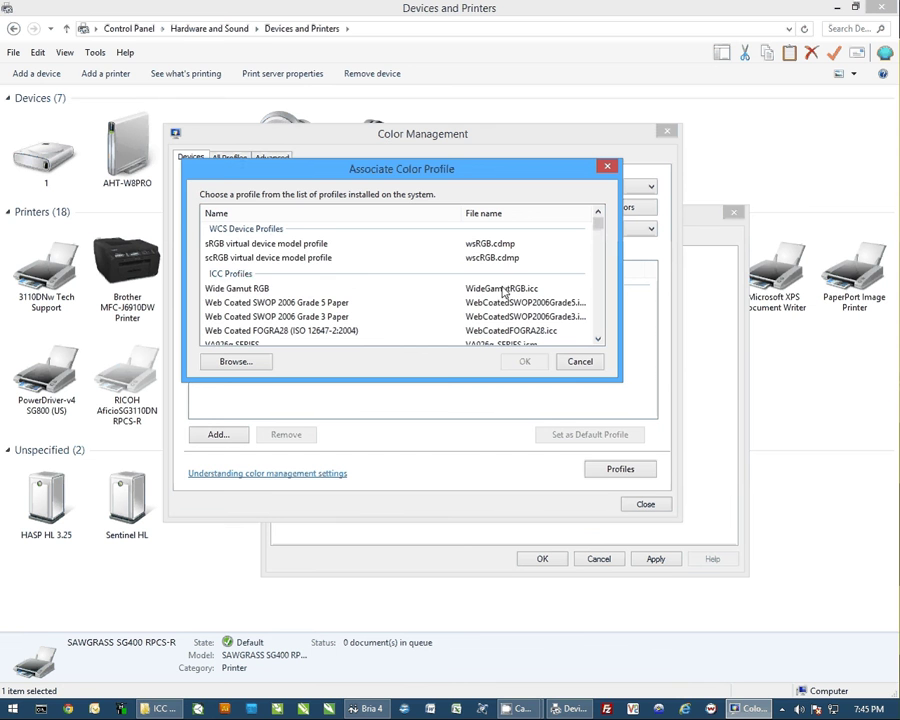
left_click(398, 316)
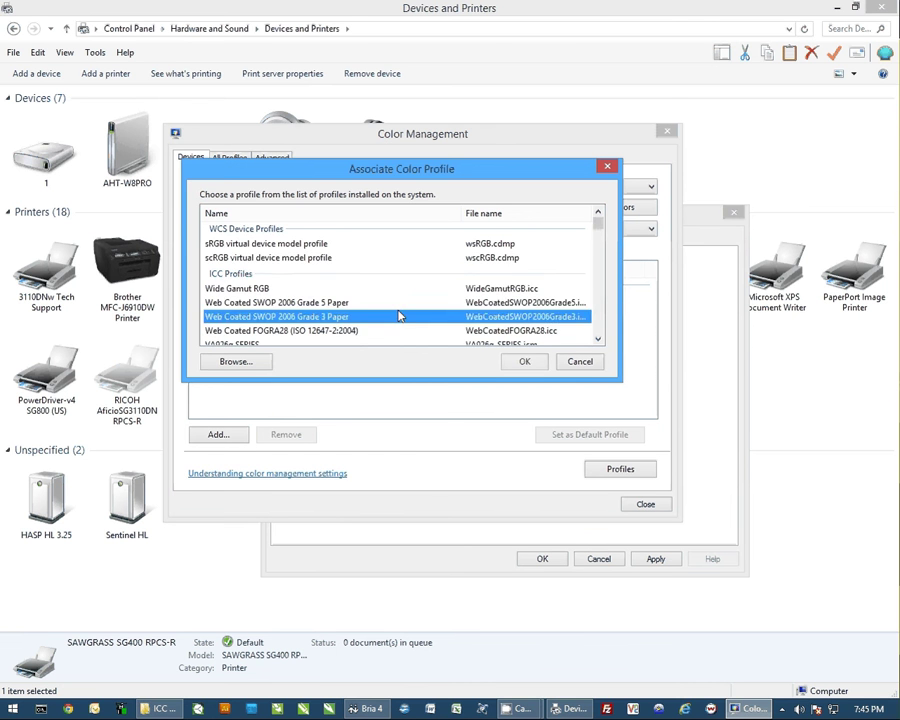
scroll(422, 317, "down", 3)
scroll(422, 317, "down", 3)
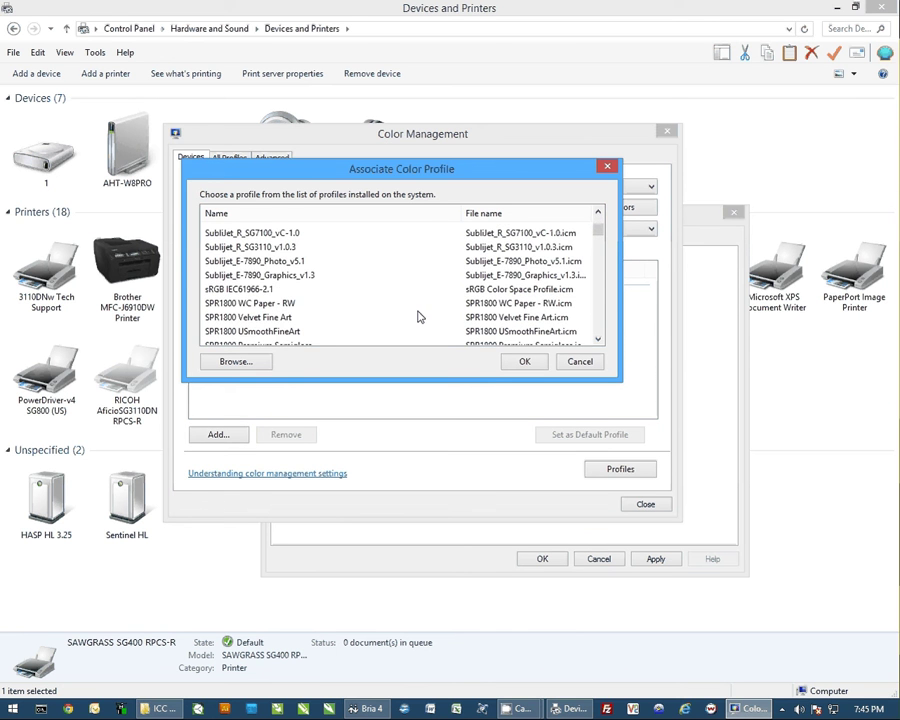
scroll(285, 316, "down", 1)
scroll(270, 314, "down", 3)
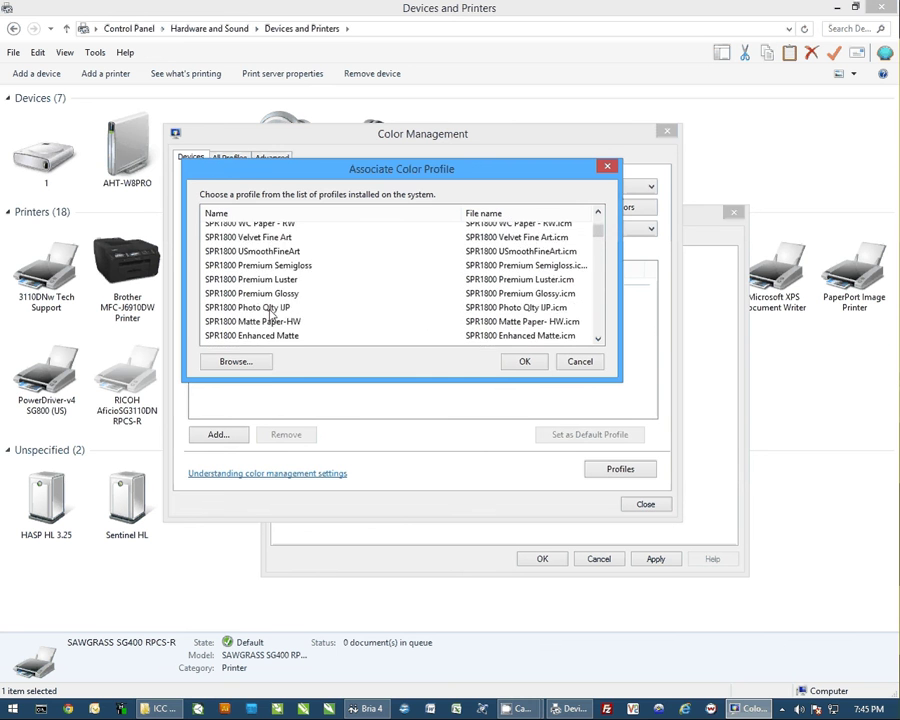
scroll(270, 316, "down", 3)
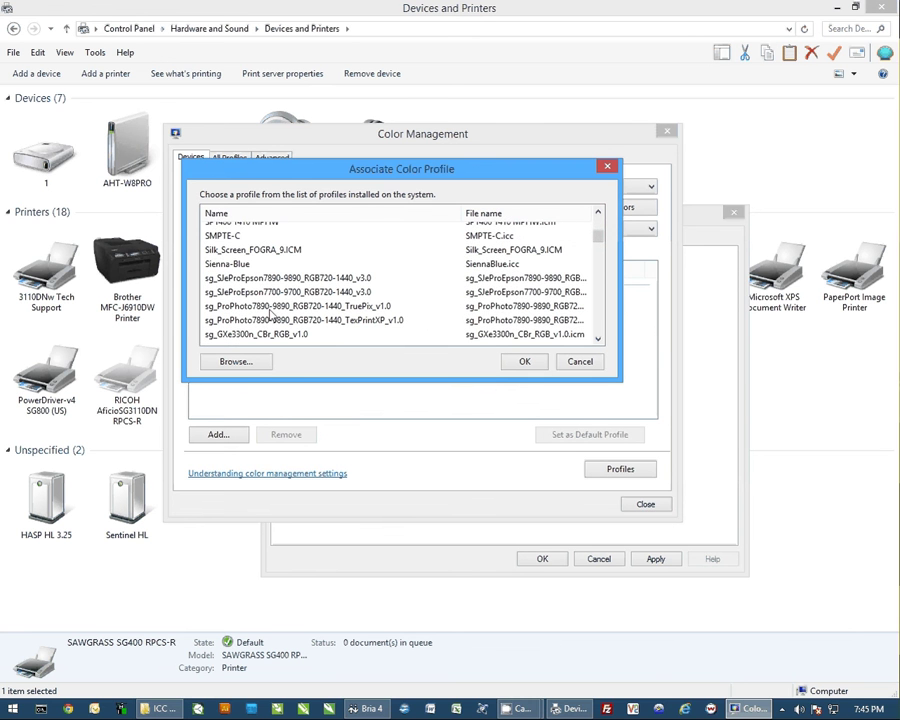
scroll(272, 316, "down", 4)
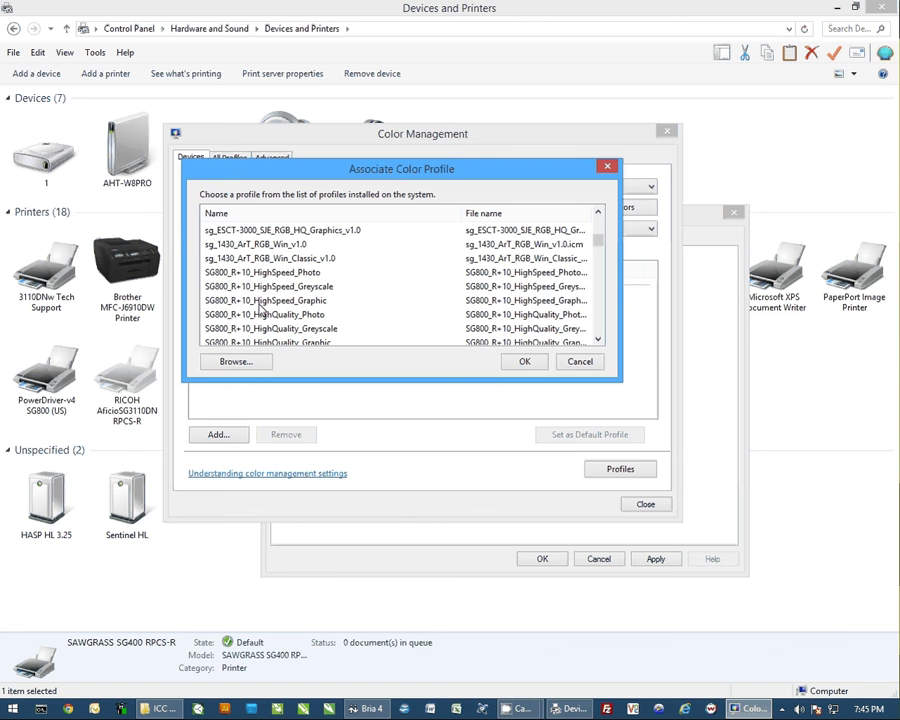
scroll(260, 308, "down", 3)
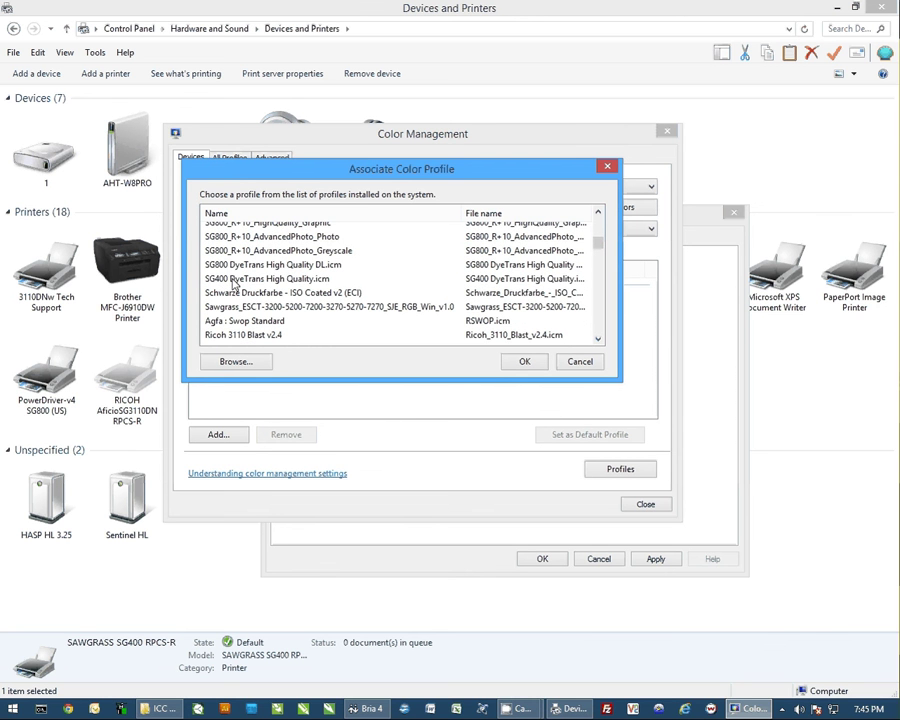
left_click(232, 280)
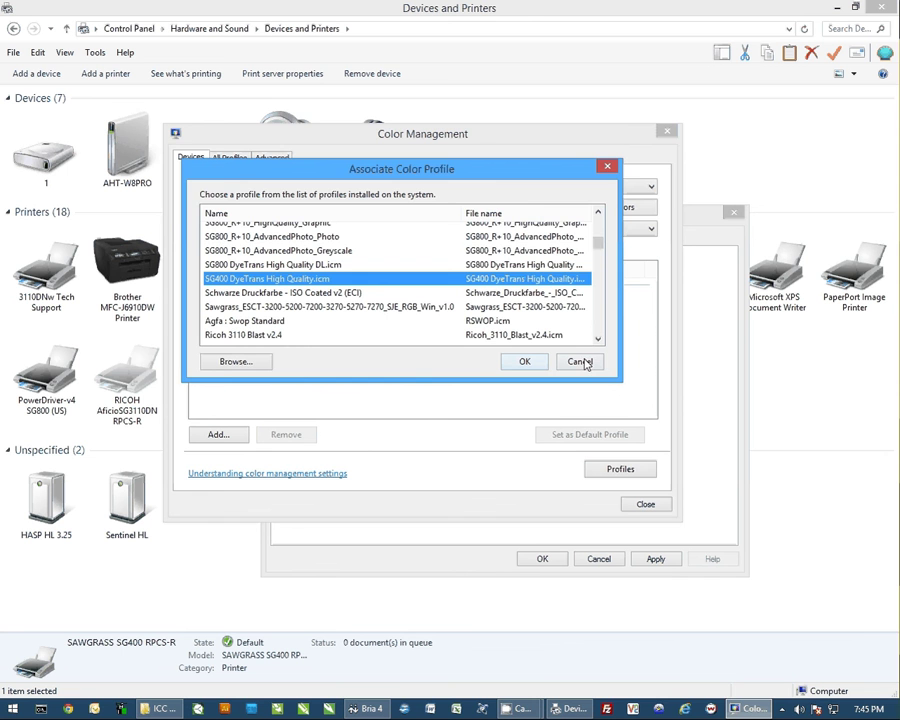
left_click(580, 362)
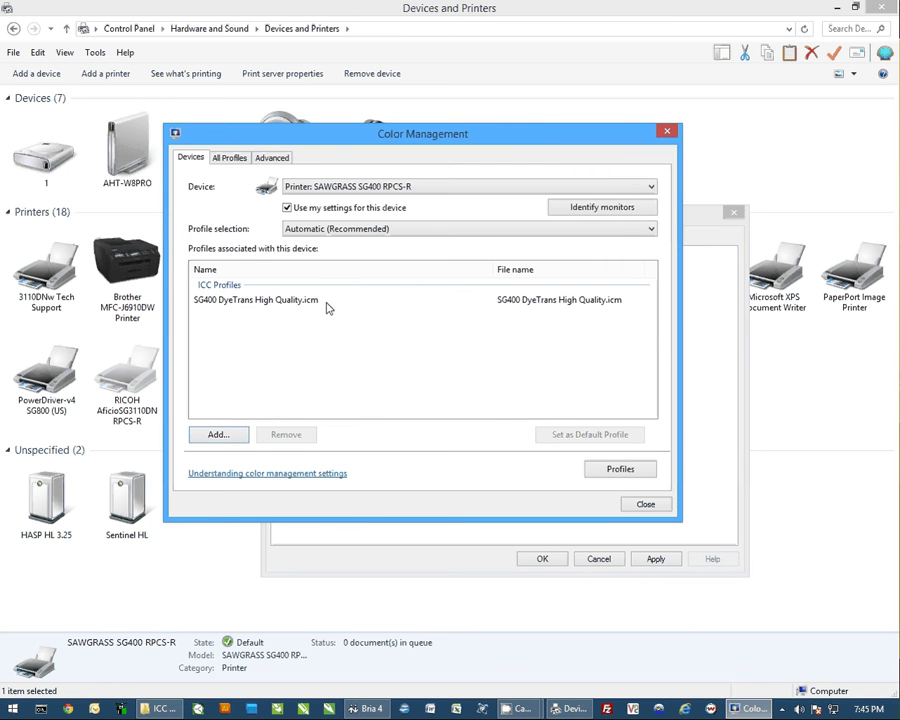
Close Color Management and OK the printer properties, keeping the changes.
left_click(645, 504)
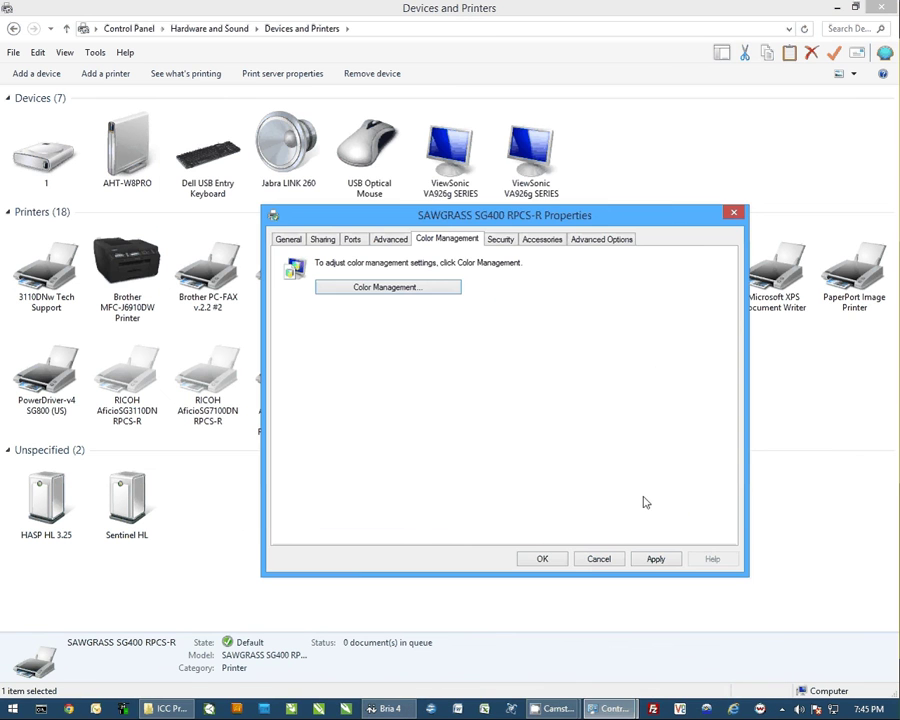
left_click(539, 561)
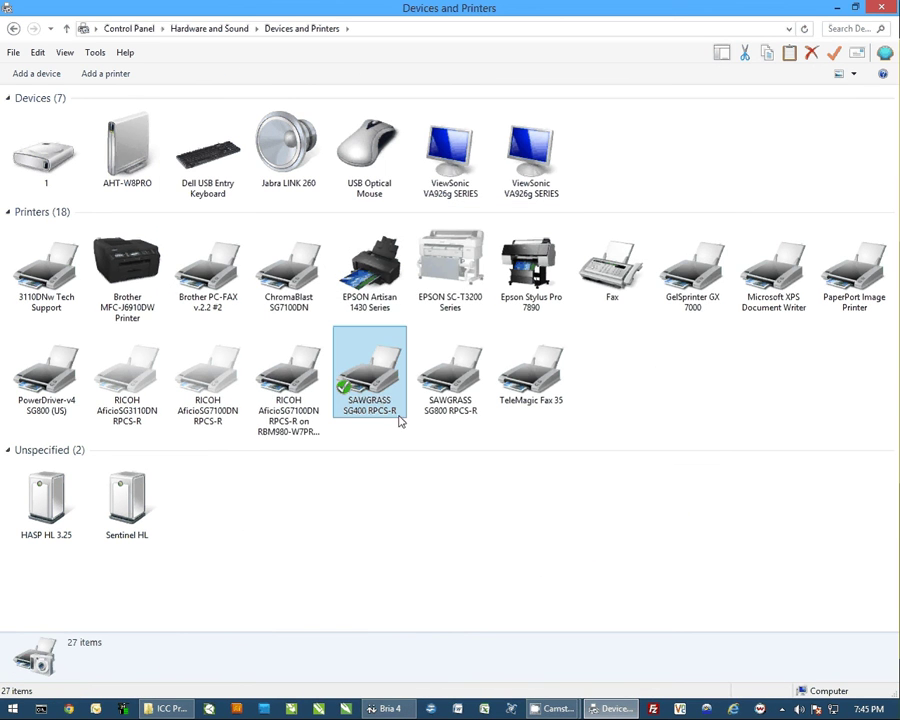
right_click(372, 385)
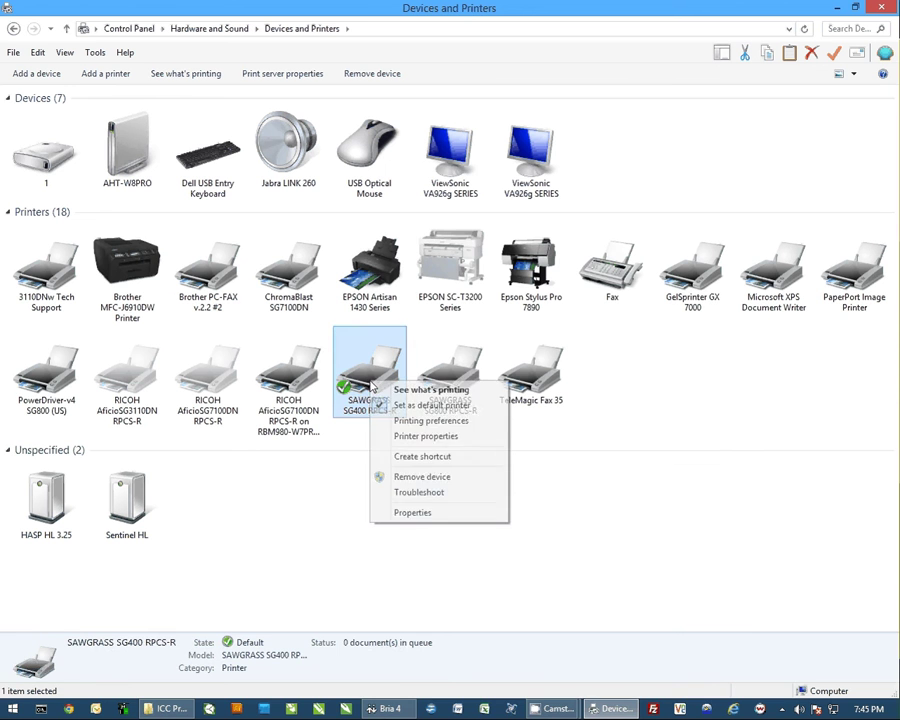
Starting from the Basic Setting preset, choose Quality Priority print quality and Inkjet Plain Paper type.
left_click(420, 420)
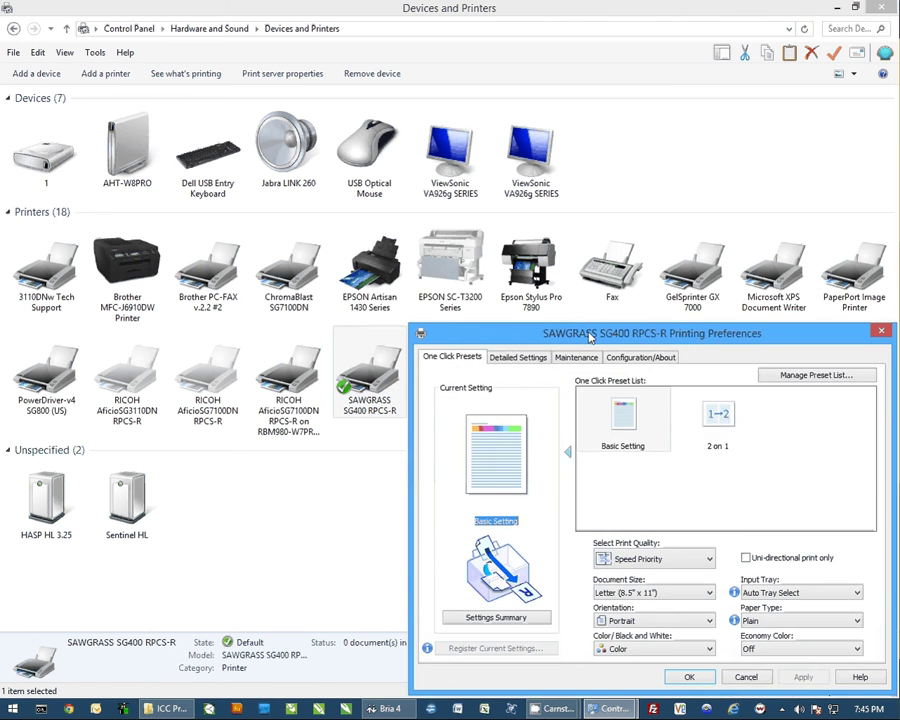
left_click_drag(588, 332, 372, 206)
left_click(400, 296)
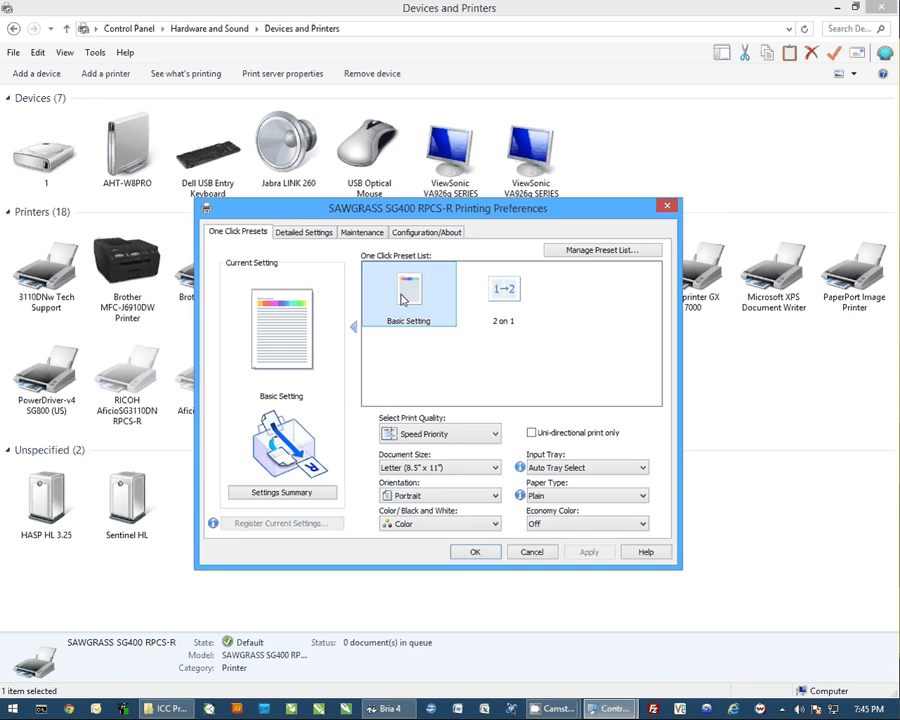
left_click(495, 434)
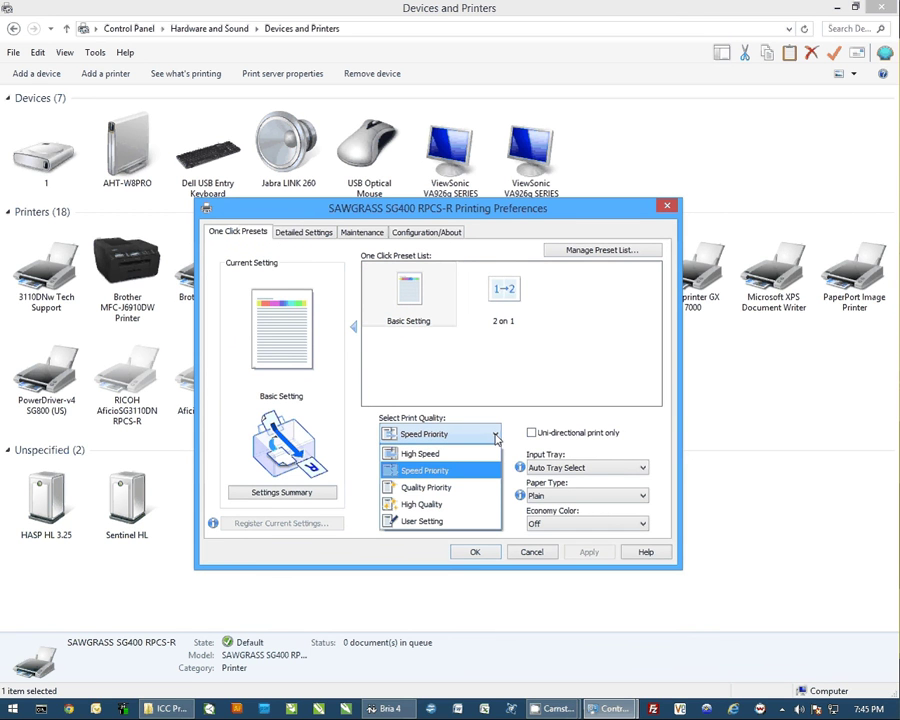
left_click(455, 489)
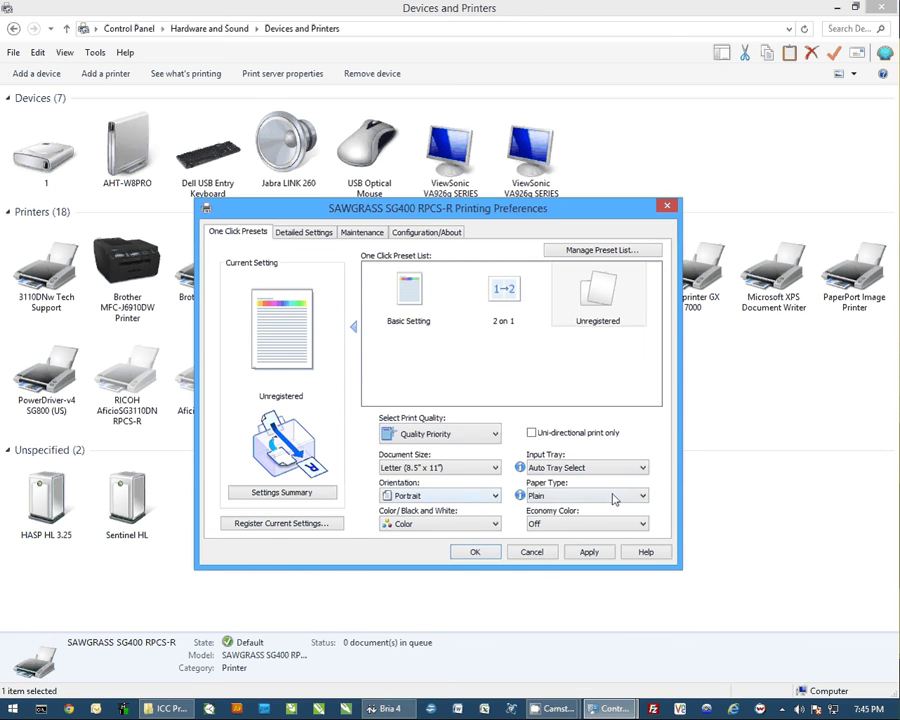
left_click(643, 496)
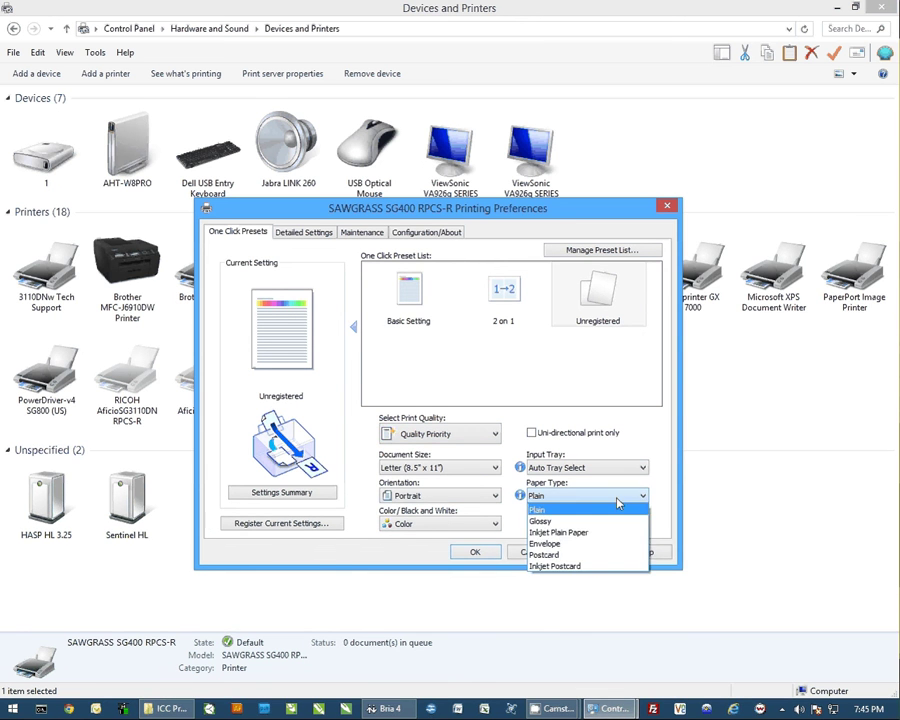
left_click(563, 533)
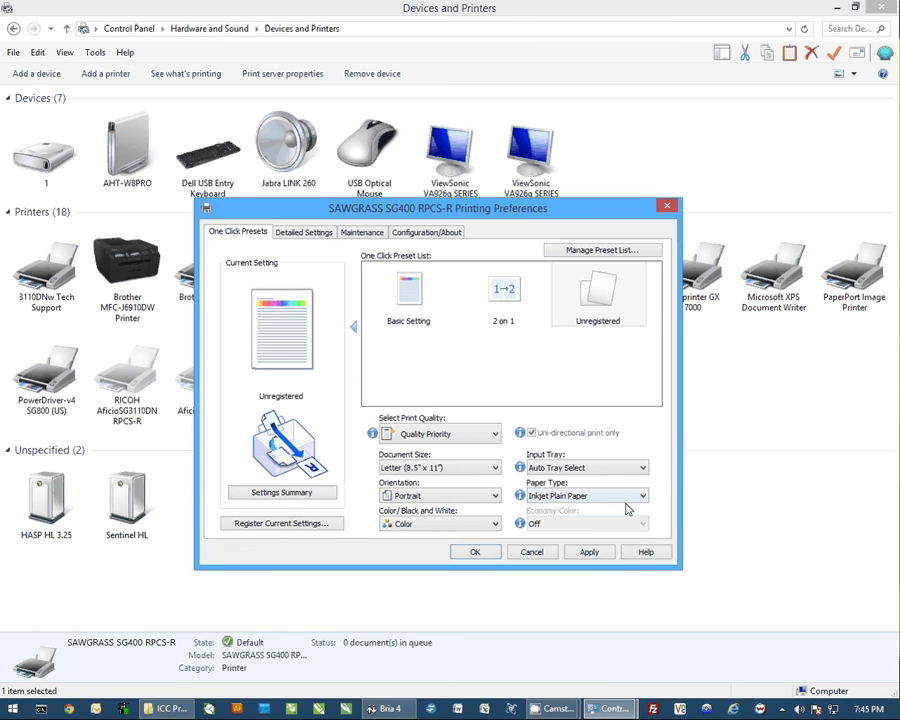
left_click(306, 235)
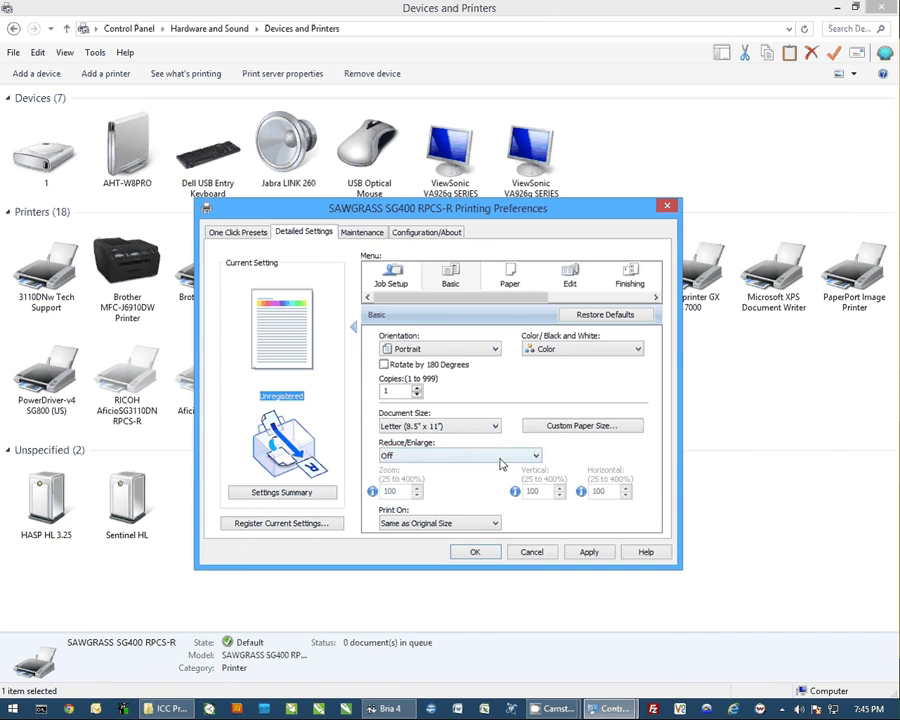
Change the Printable Area under Edit settings from Regular to Maximum.
left_click(569, 275)
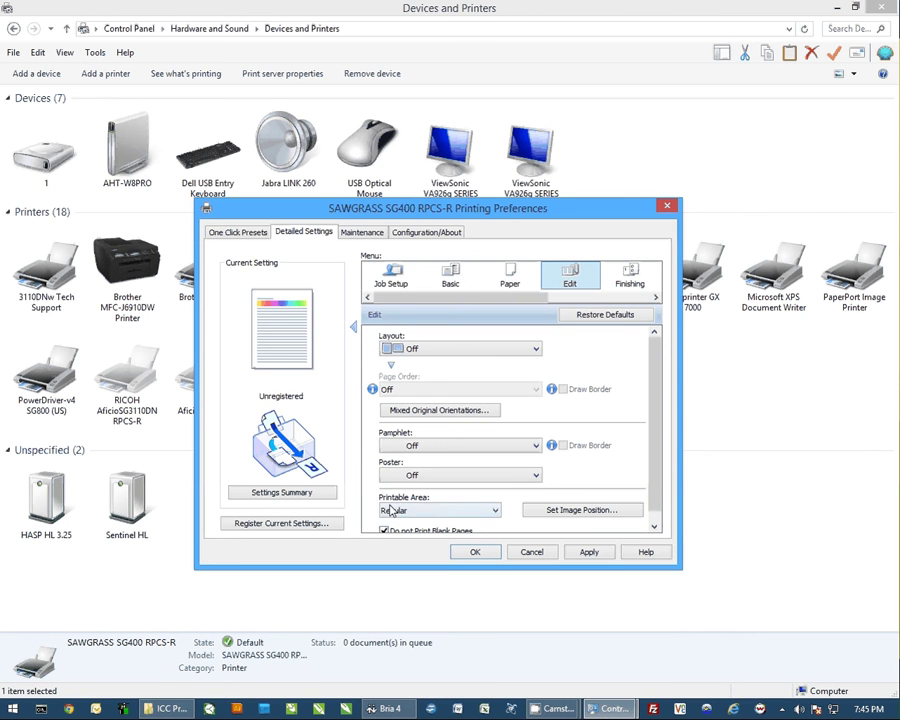
left_click(492, 511)
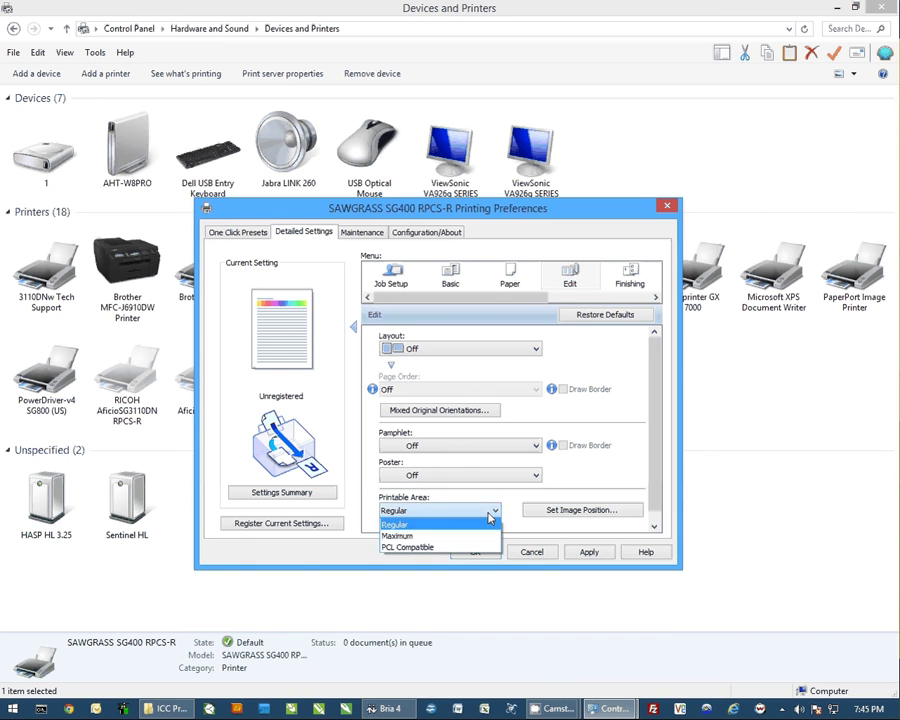
left_click(389, 537)
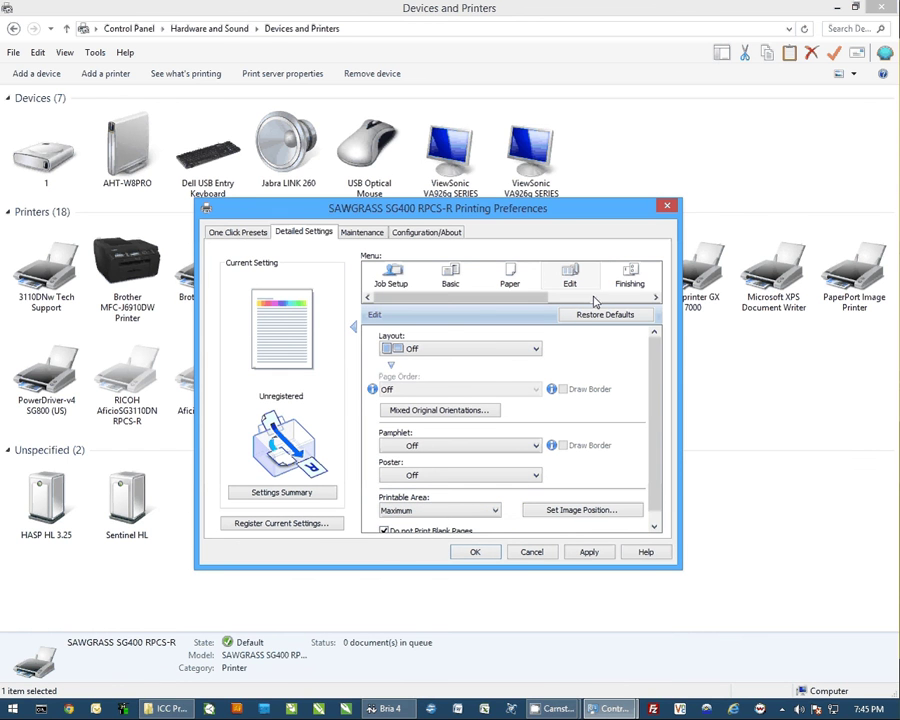
In the SG400 Print Quality settings, set Color Profile to Use ICM, handled by the printer driver.
left_click_drag(502, 298, 590, 298)
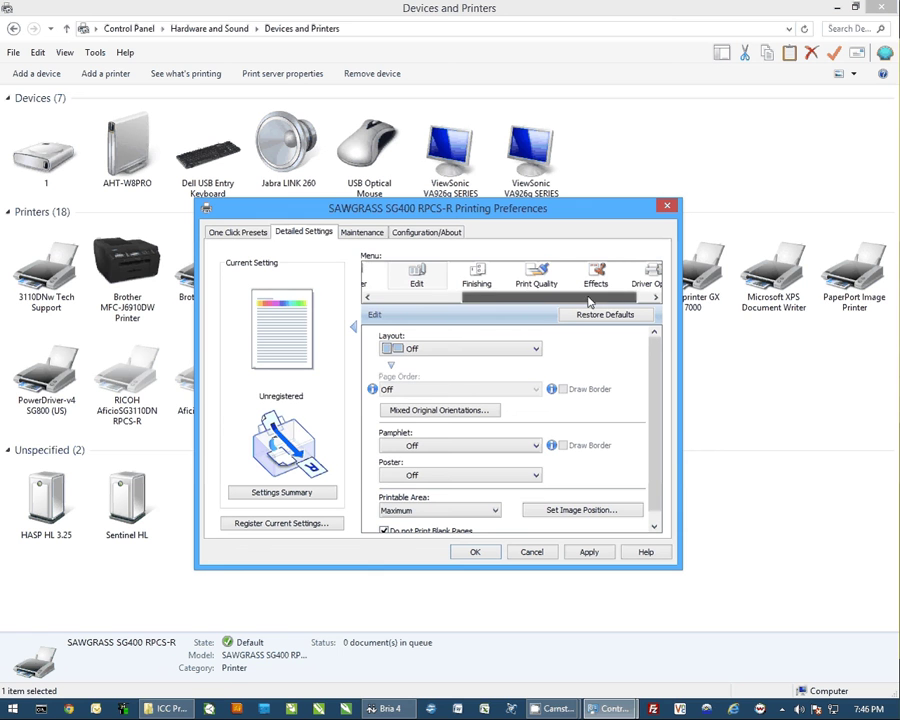
left_click(536, 278)
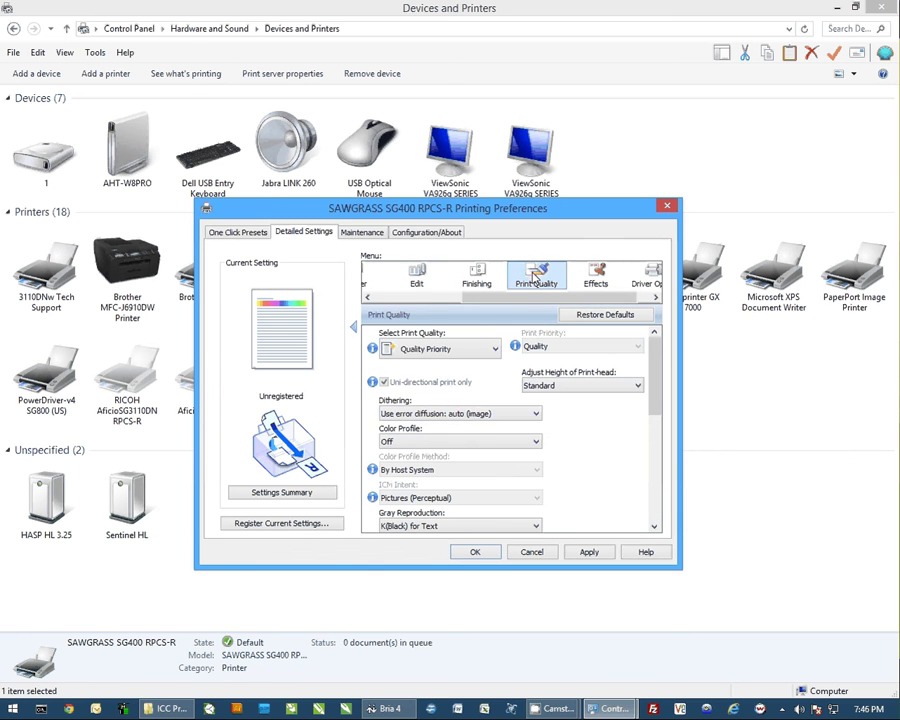
left_click(537, 445)
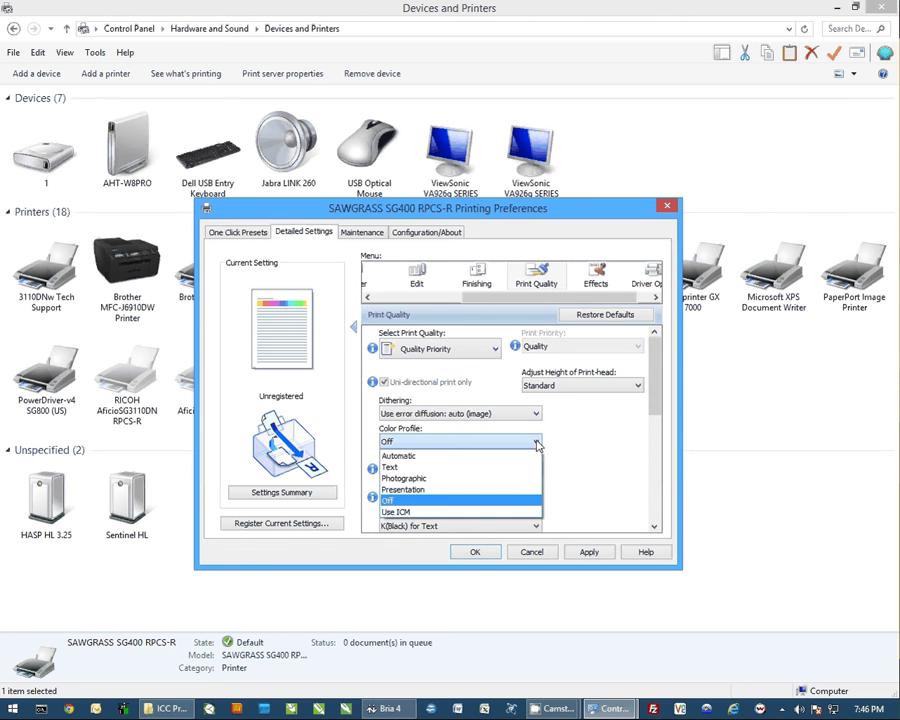
left_click(530, 511)
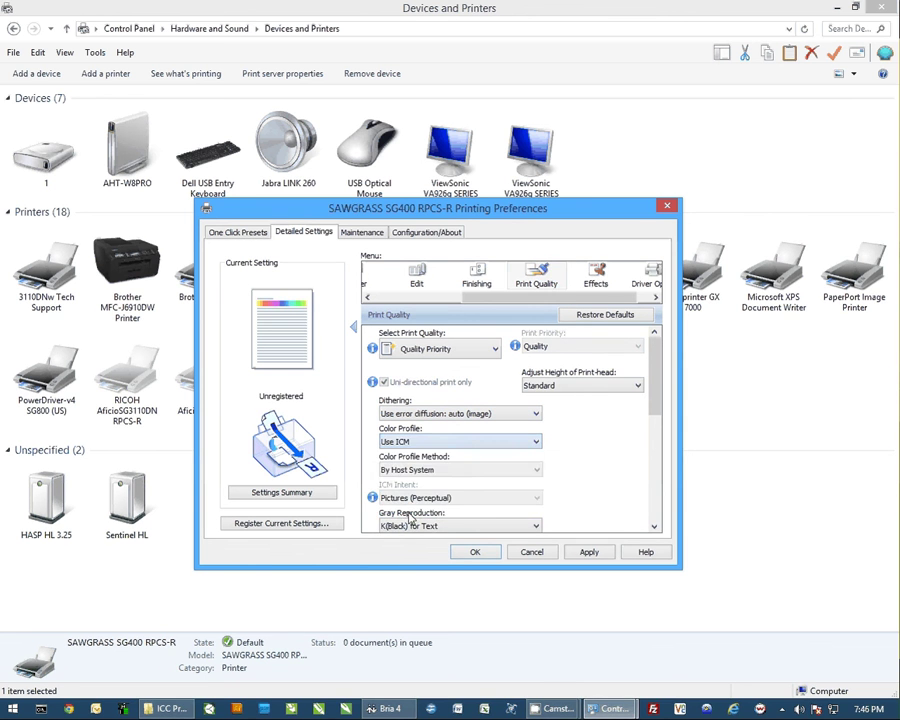
left_click(535, 471)
left_click(430, 485)
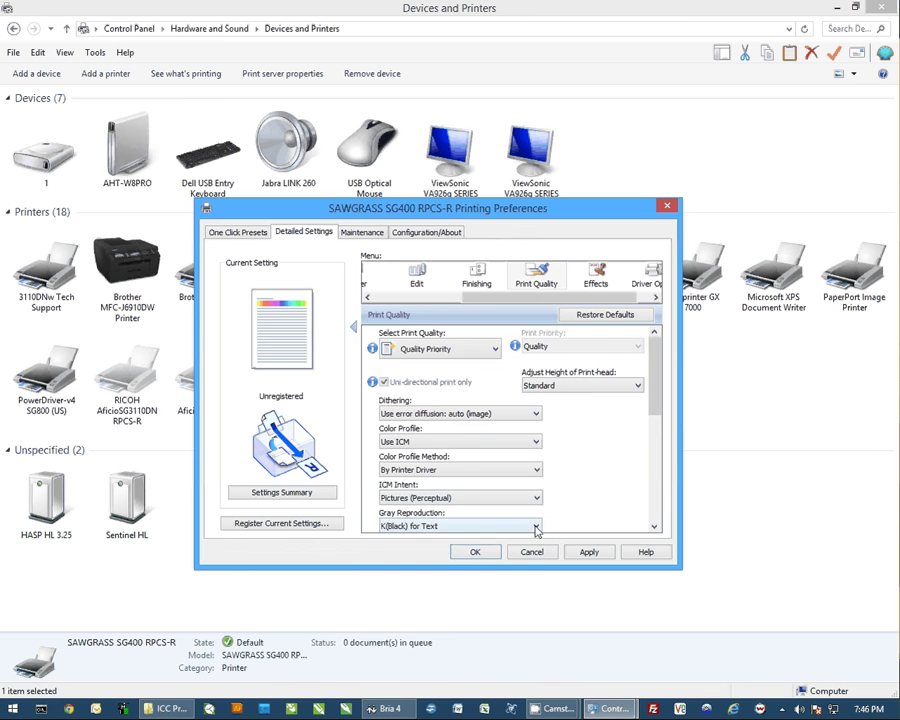
Set Gray Reproduction to CMY + K and Vector/Raster output to Raster.
left_click(535, 527)
left_click(415, 537)
left_click_drag(655, 406, 655, 474)
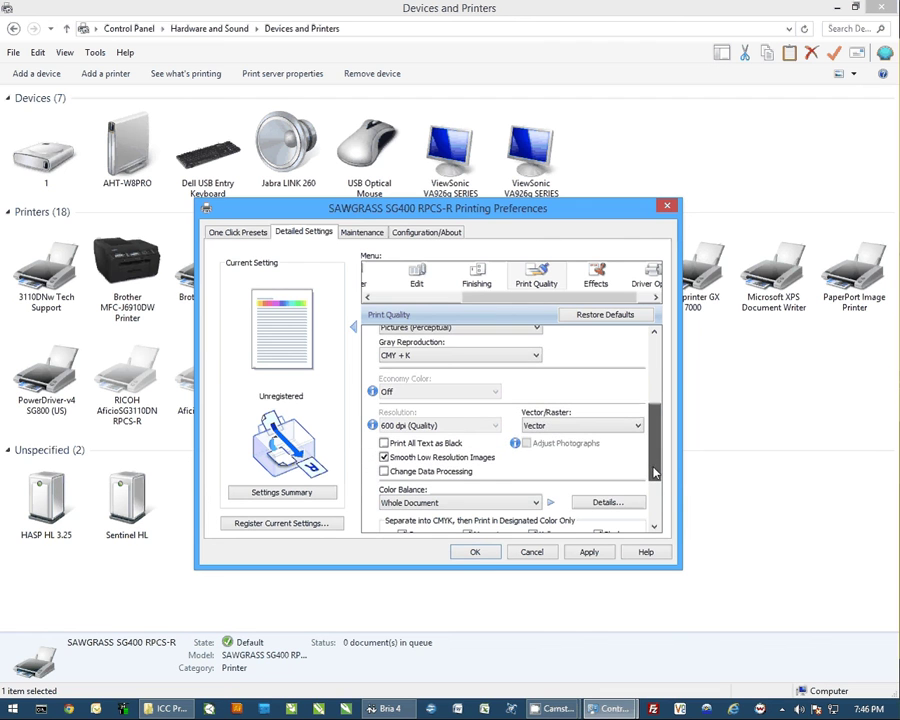
left_click(560, 427)
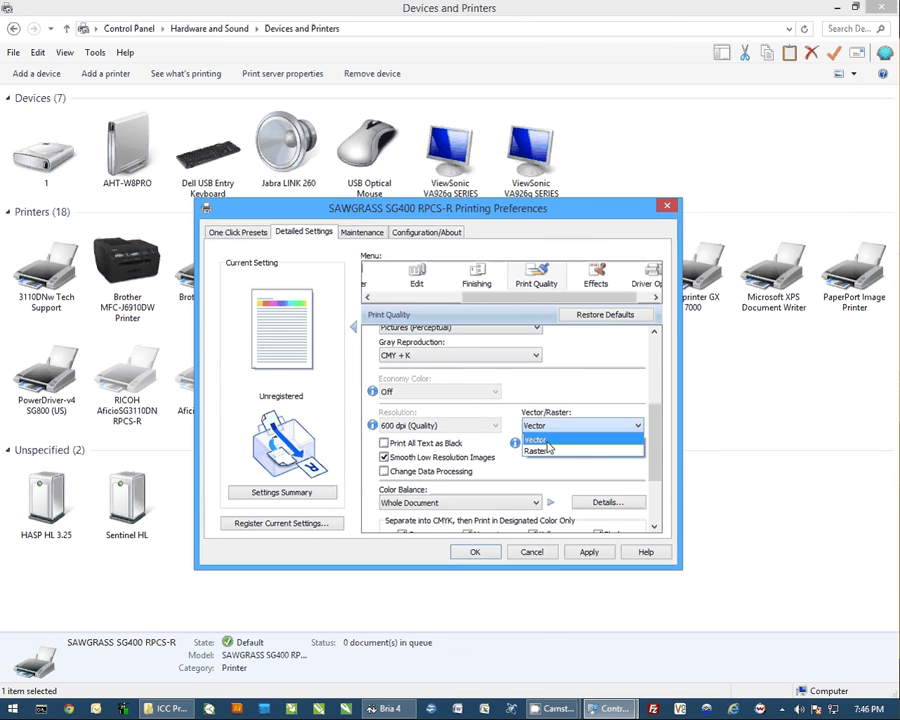
left_click(544, 452)
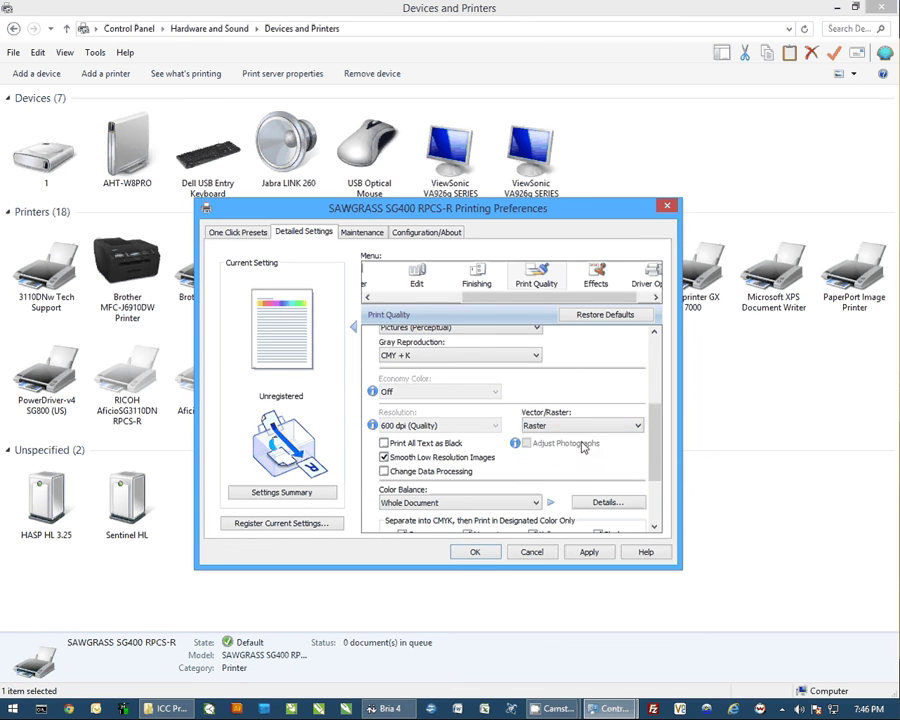
Register the current settings as the 'Conde Photo' one-click preset and select it in the preset list.
left_click(285, 523)
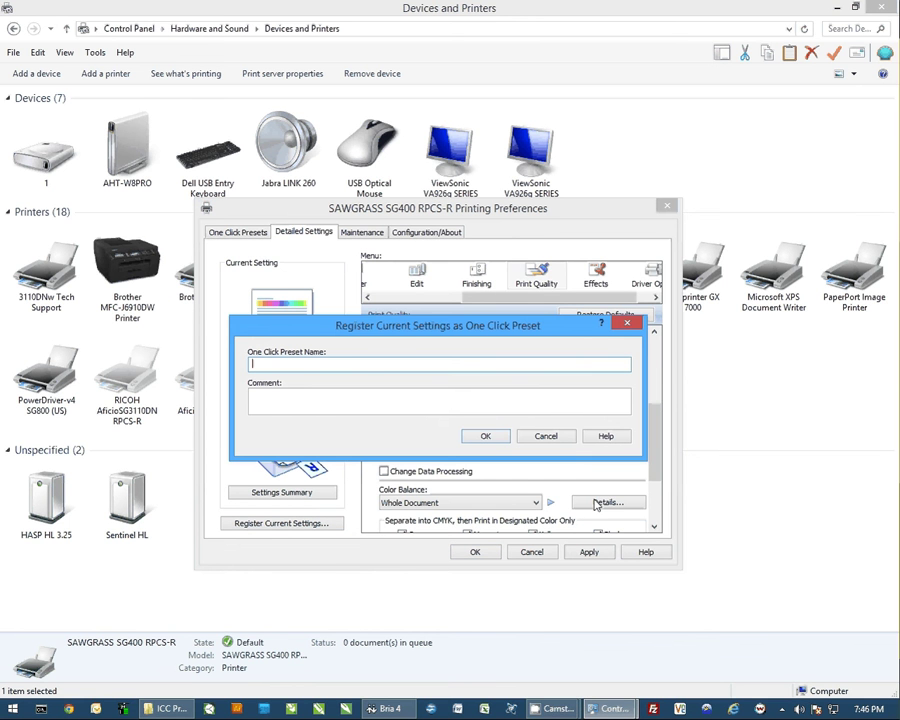
type("Conde Photo")
left_click(484, 436)
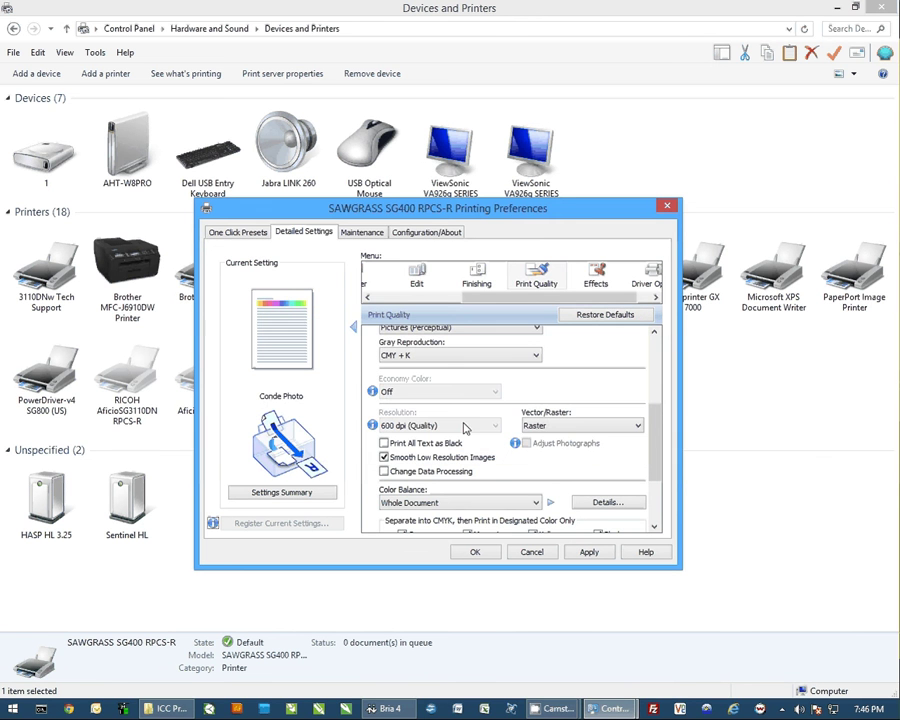
left_click(230, 232)
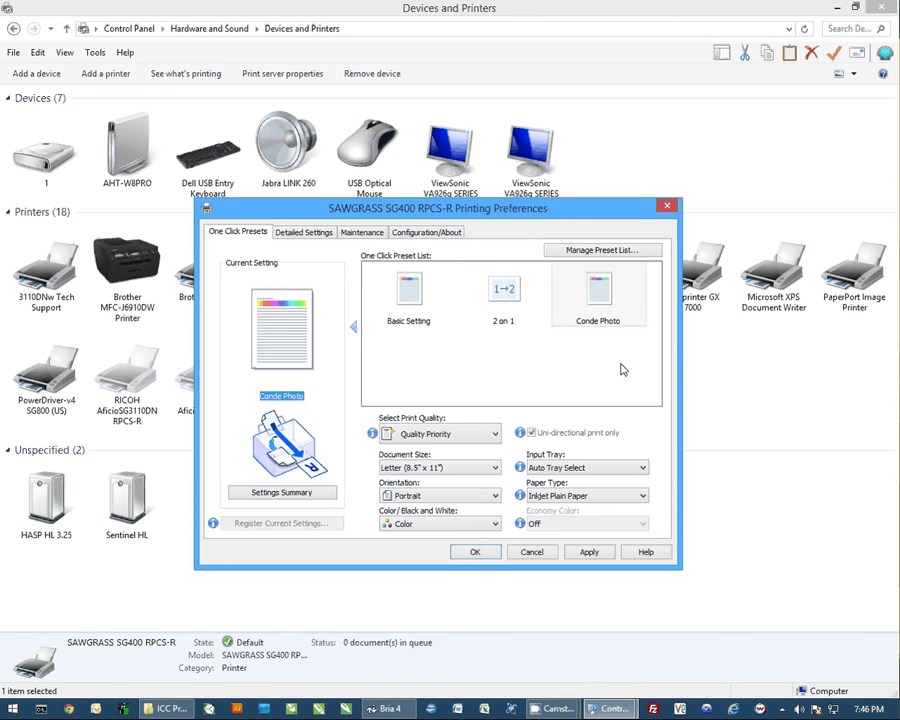
left_click(600, 300)
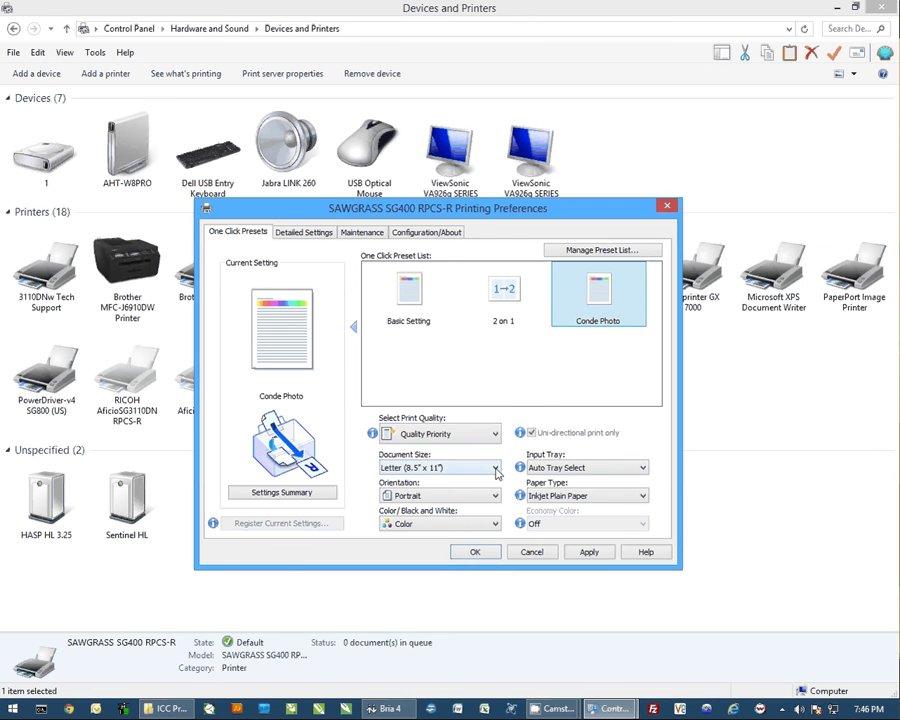
Set the document size to Legal (8.5" x 14").
left_click(496, 469)
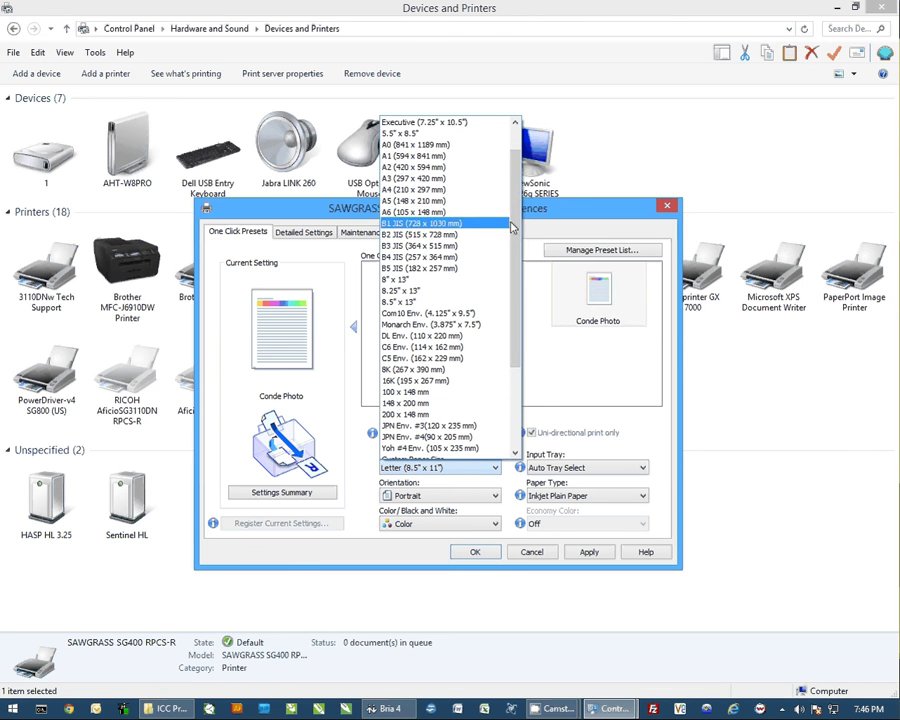
scroll(400, 135, "up", 1)
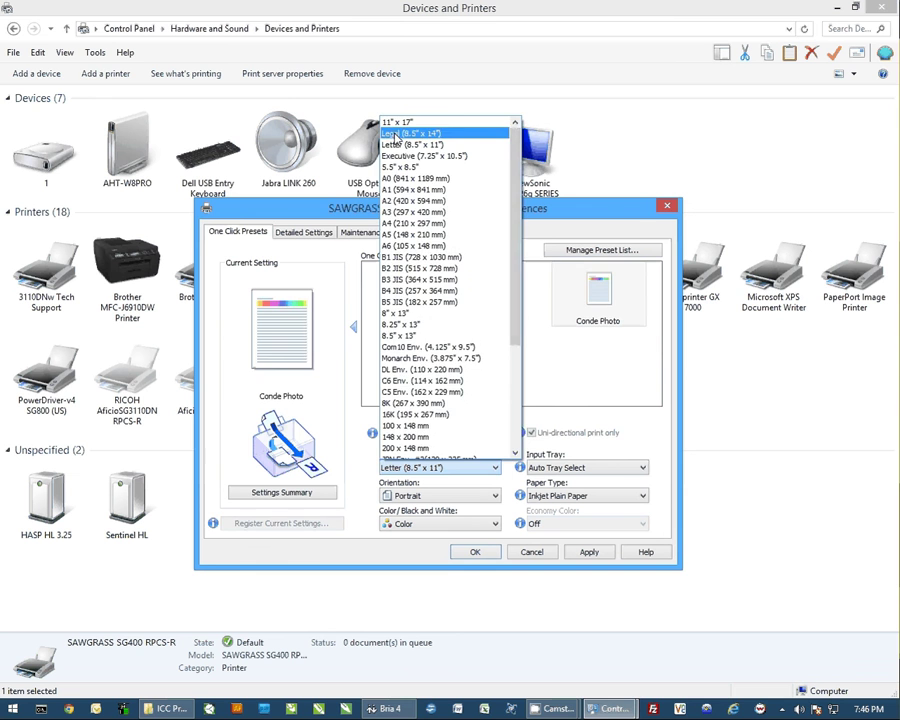
left_click(394, 134)
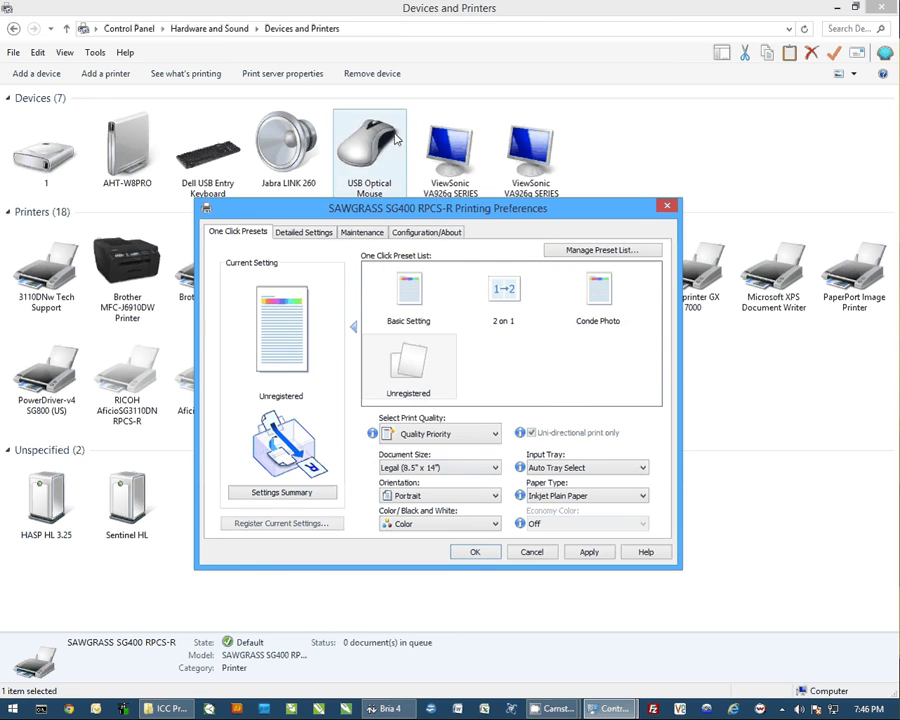
Register these settings as a new one-click preset named 'Conde Photo Legal'.
left_click(279, 527)
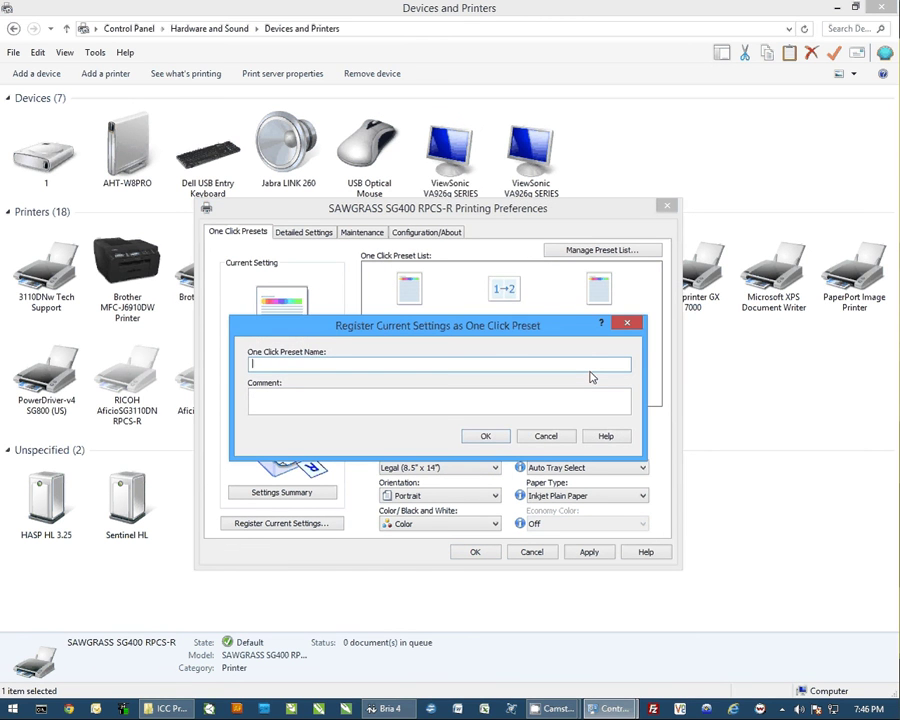
type("Conde Photo Legal")
left_click(479, 436)
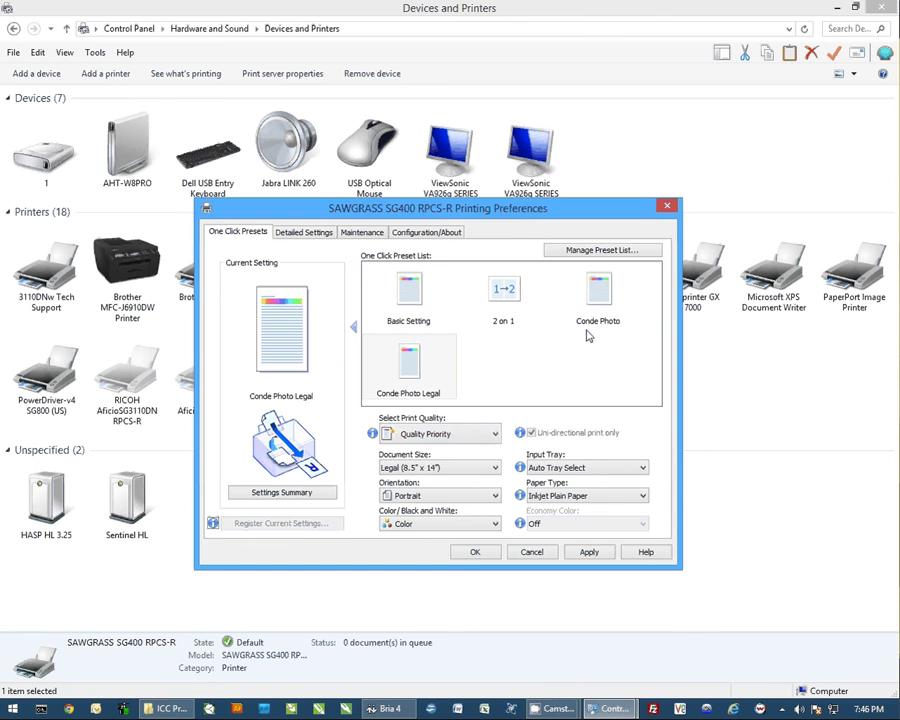
Switch between Conde Photo (Letter) and Conde Photo Legal (Legal) to verify sizes, ending on Conde Photo.
left_click(598, 300)
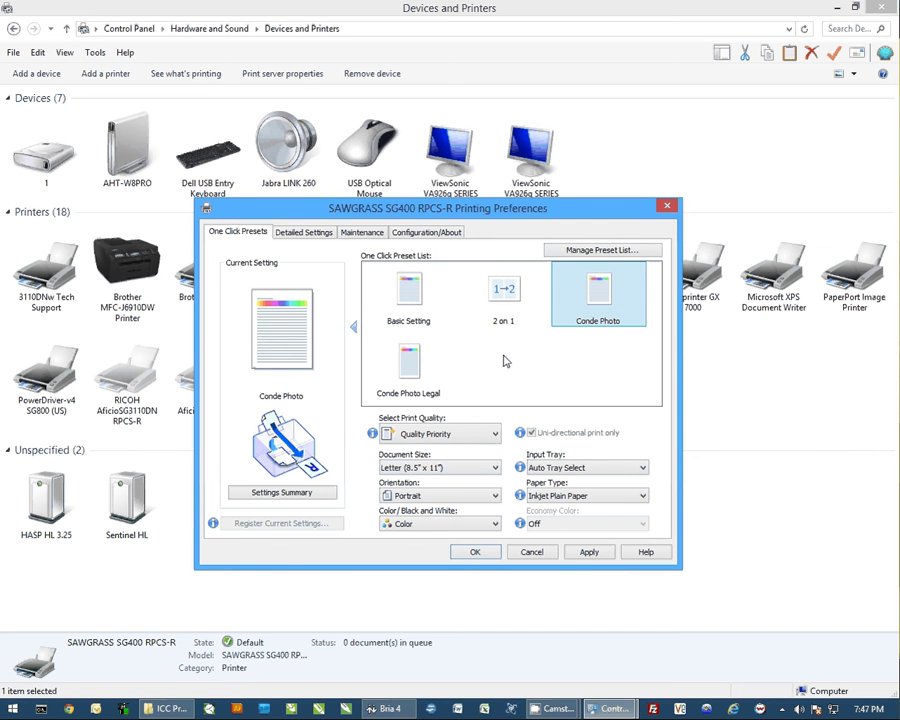
left_click(404, 367)
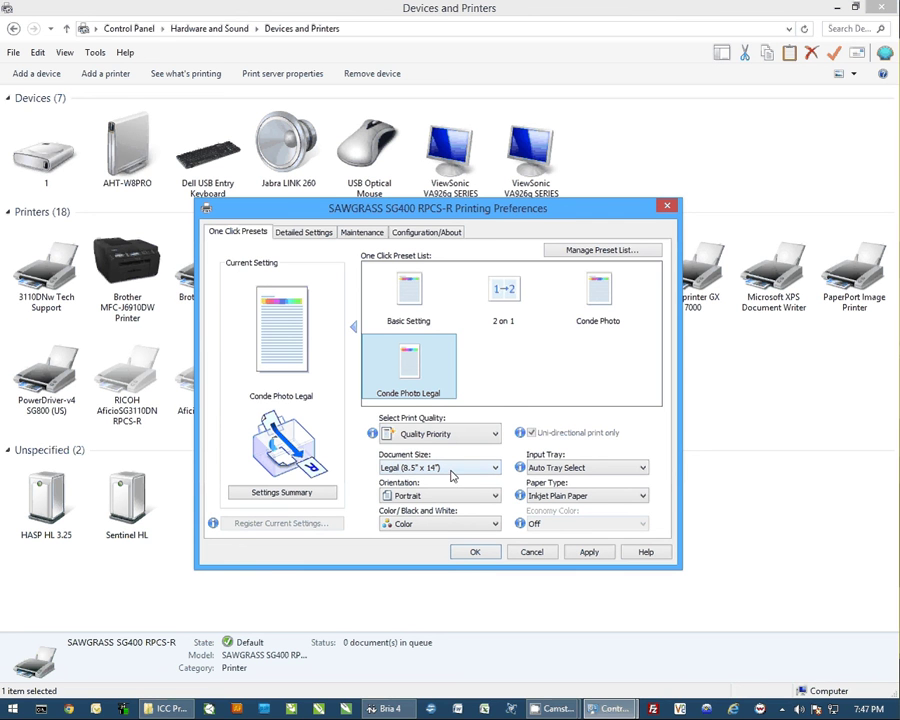
left_click(603, 322)
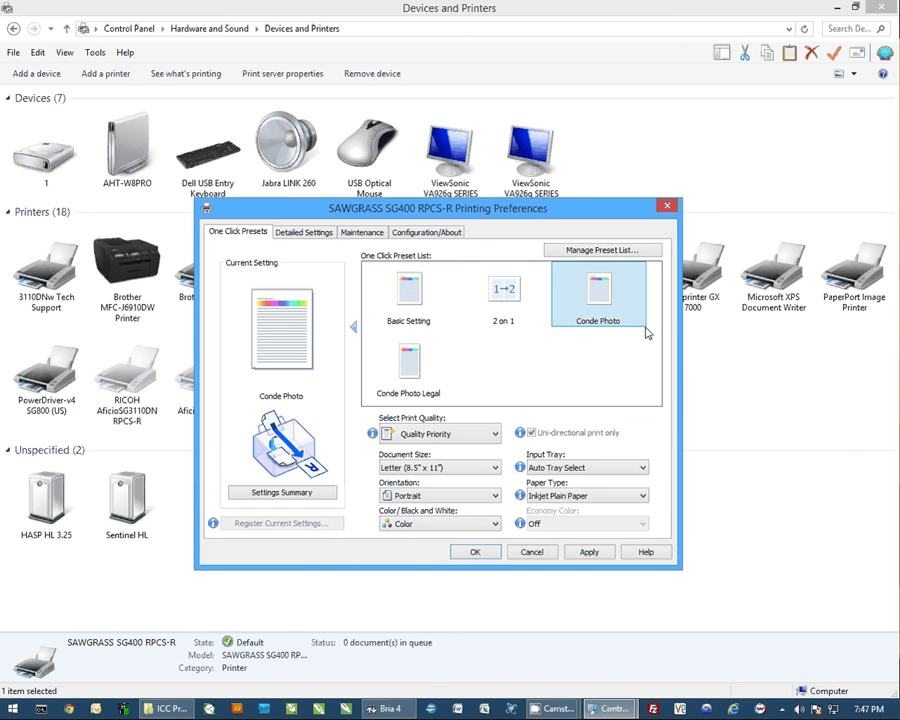
left_click(410, 370)
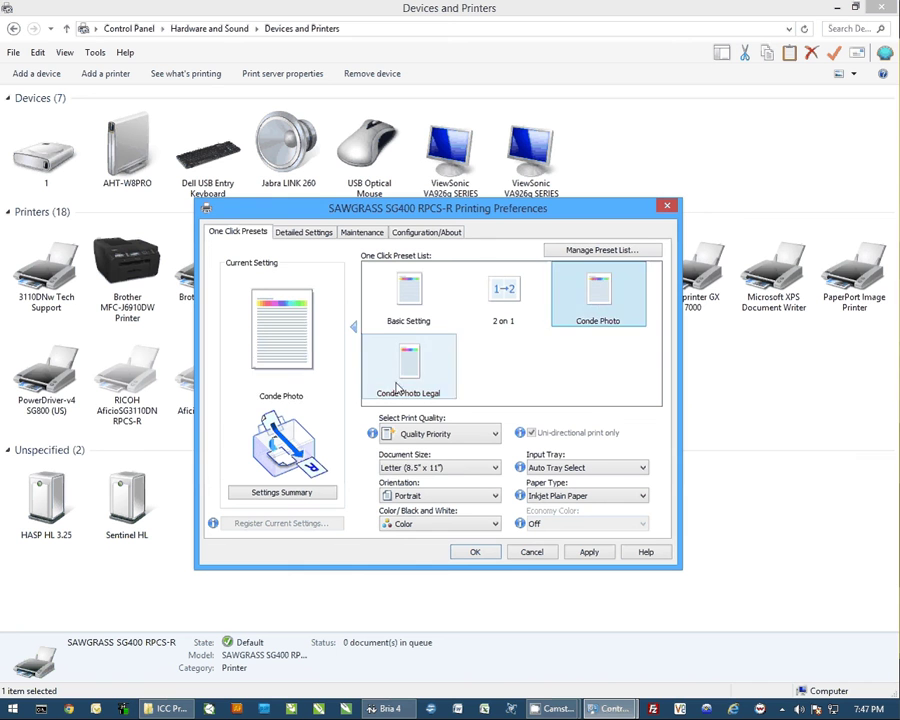
left_click(397, 387)
left_click(590, 303)
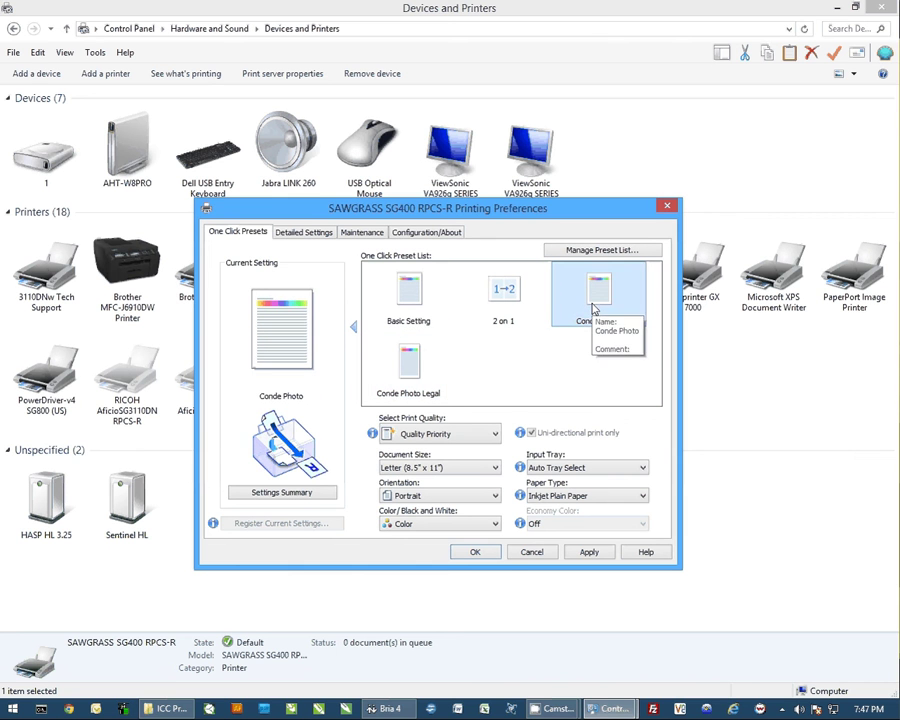
left_click(404, 362)
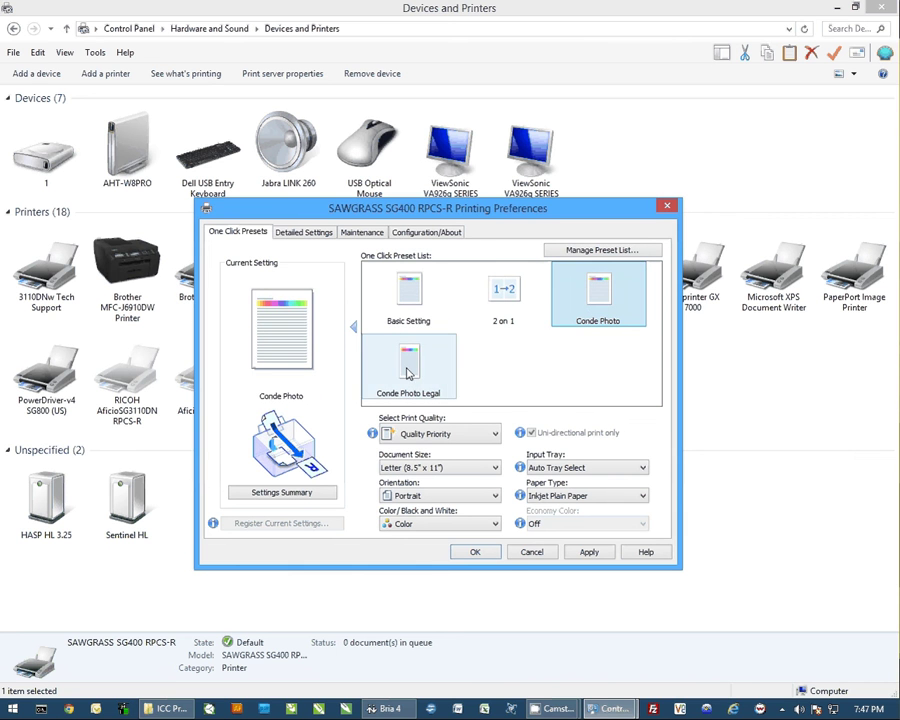
left_click(599, 321)
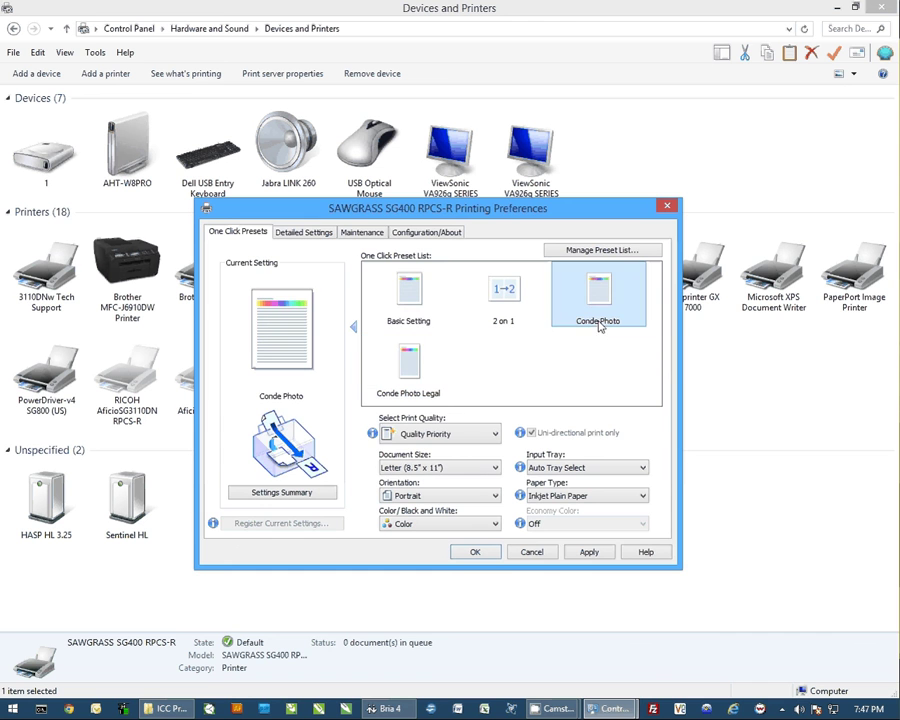
left_click(478, 555)
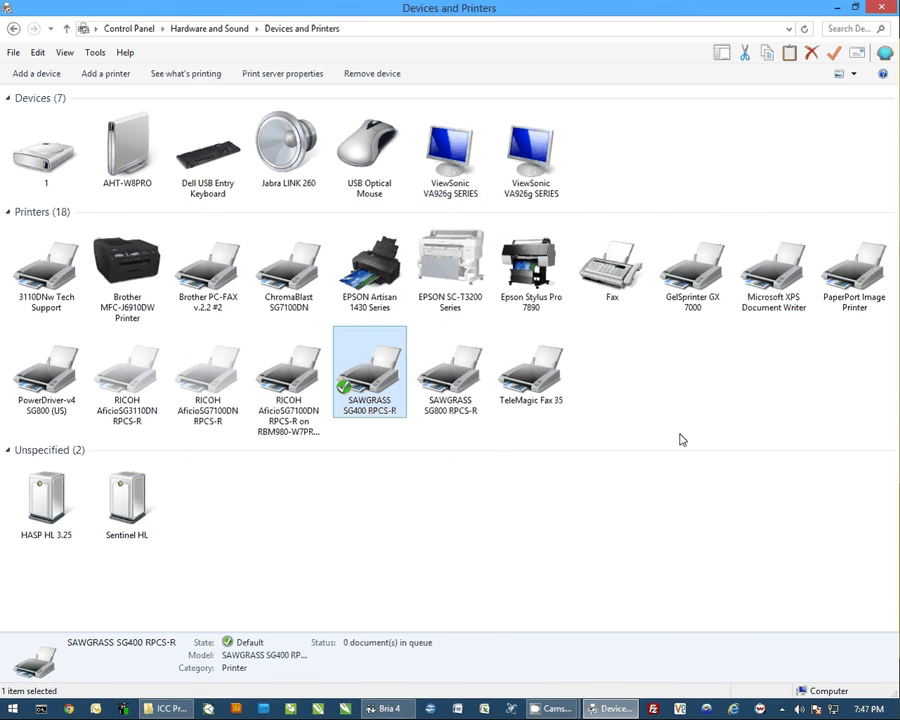
left_click(710, 381)
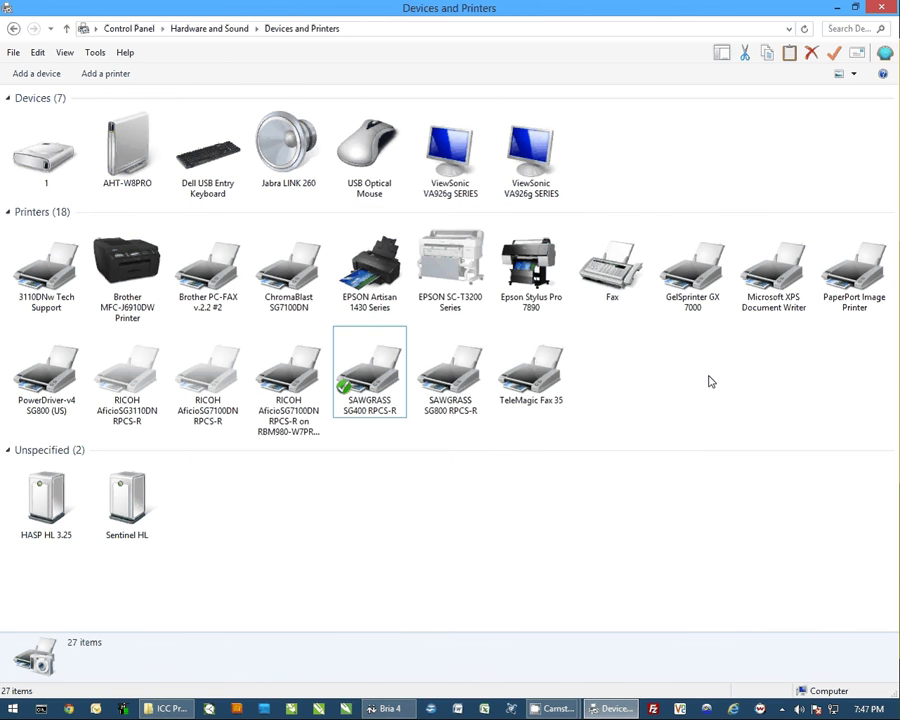
left_click(387, 387)
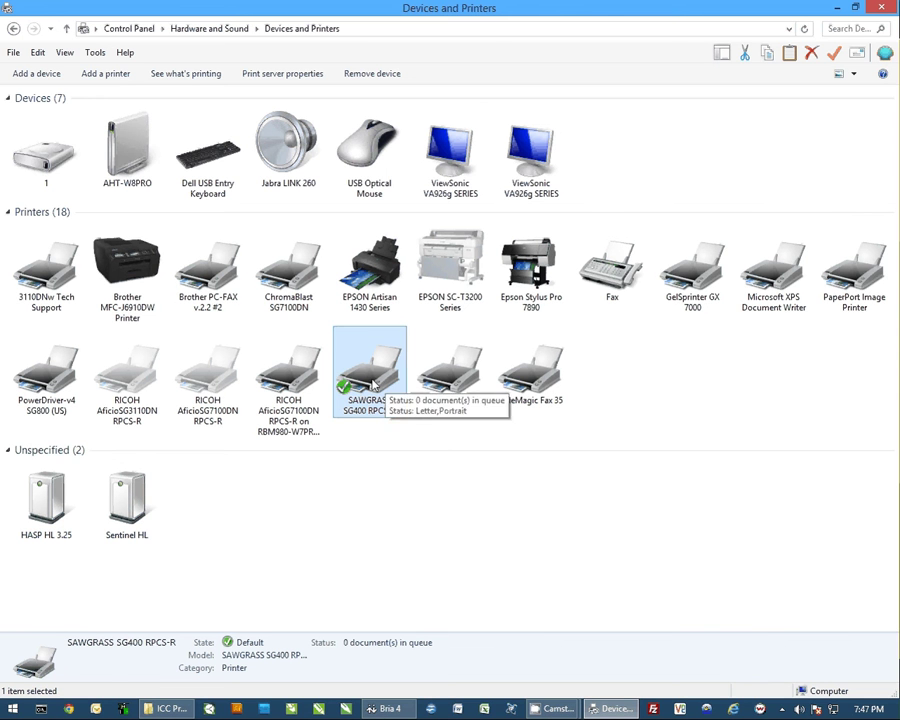
right_click(365, 380)
left_click(424, 415)
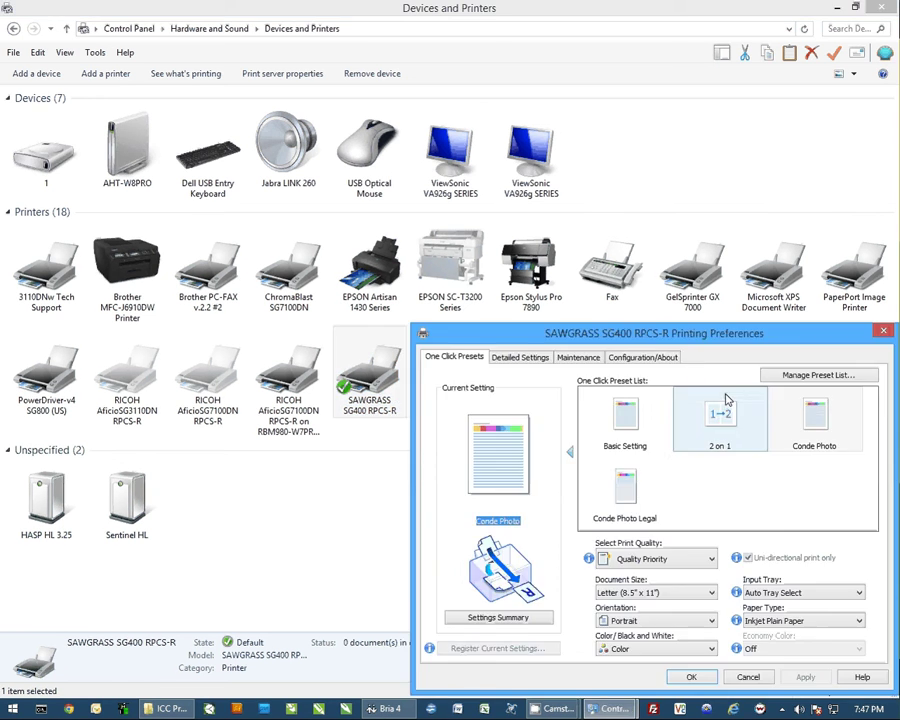
left_click_drag(665, 319, 487, 198)
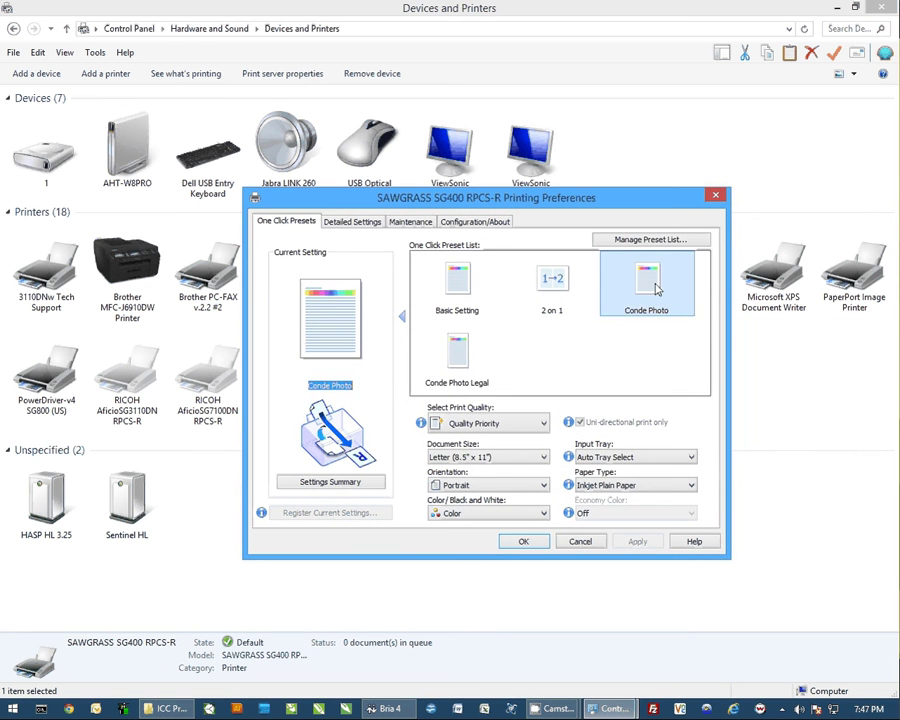
left_click(456, 352)
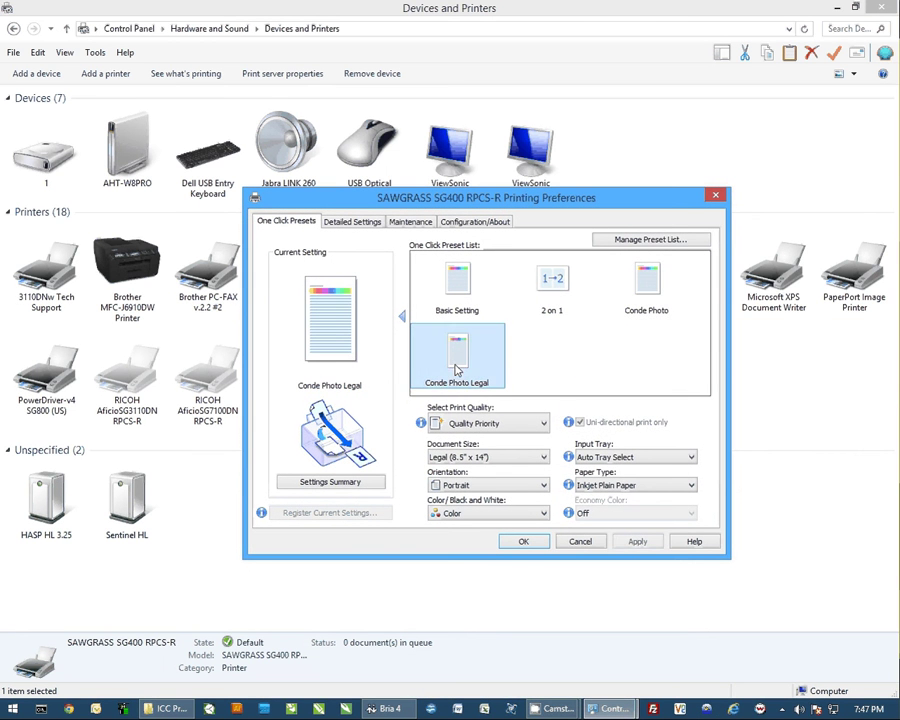
left_click(581, 543)
left_click(717, 394)
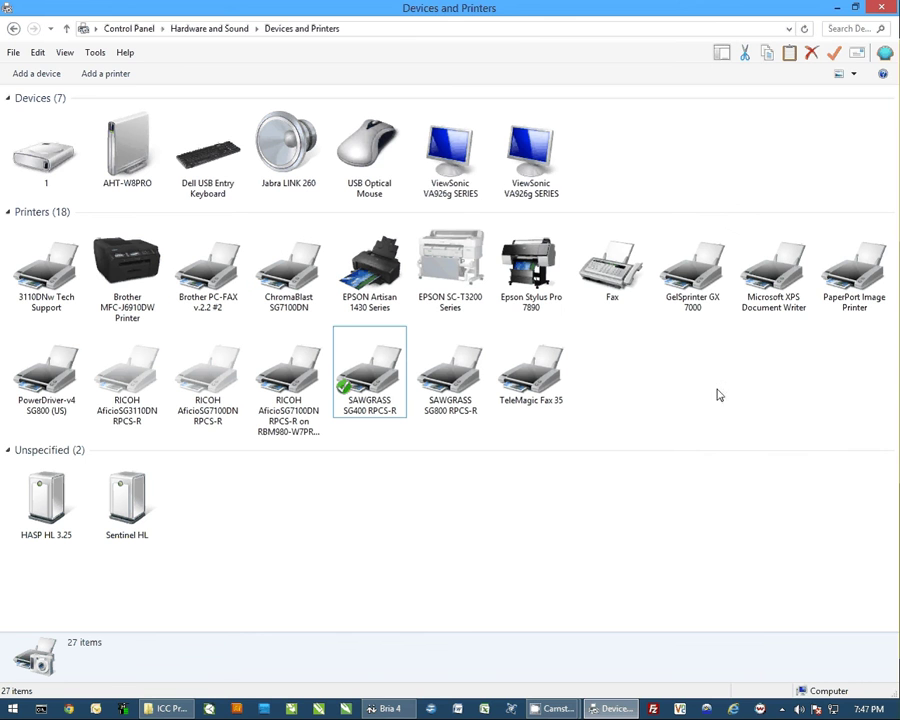